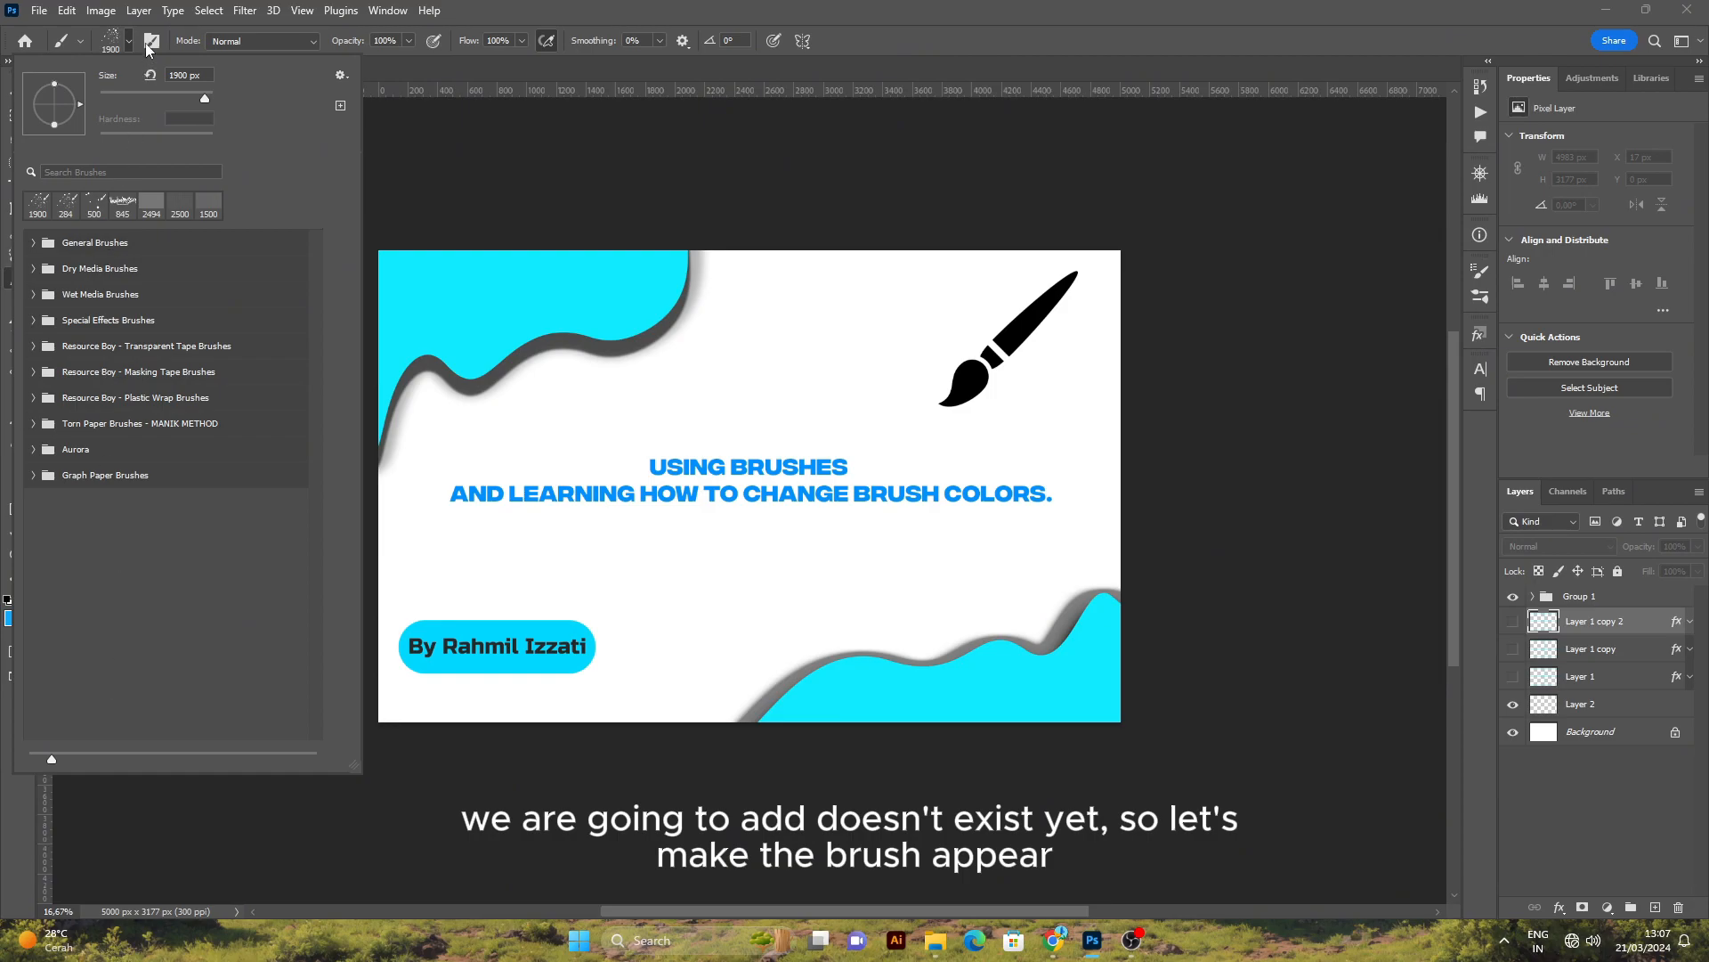
# Dismiss the brush preset picker and display the full Brushes panel beside the canvas.
pyautogui.click(129, 43)
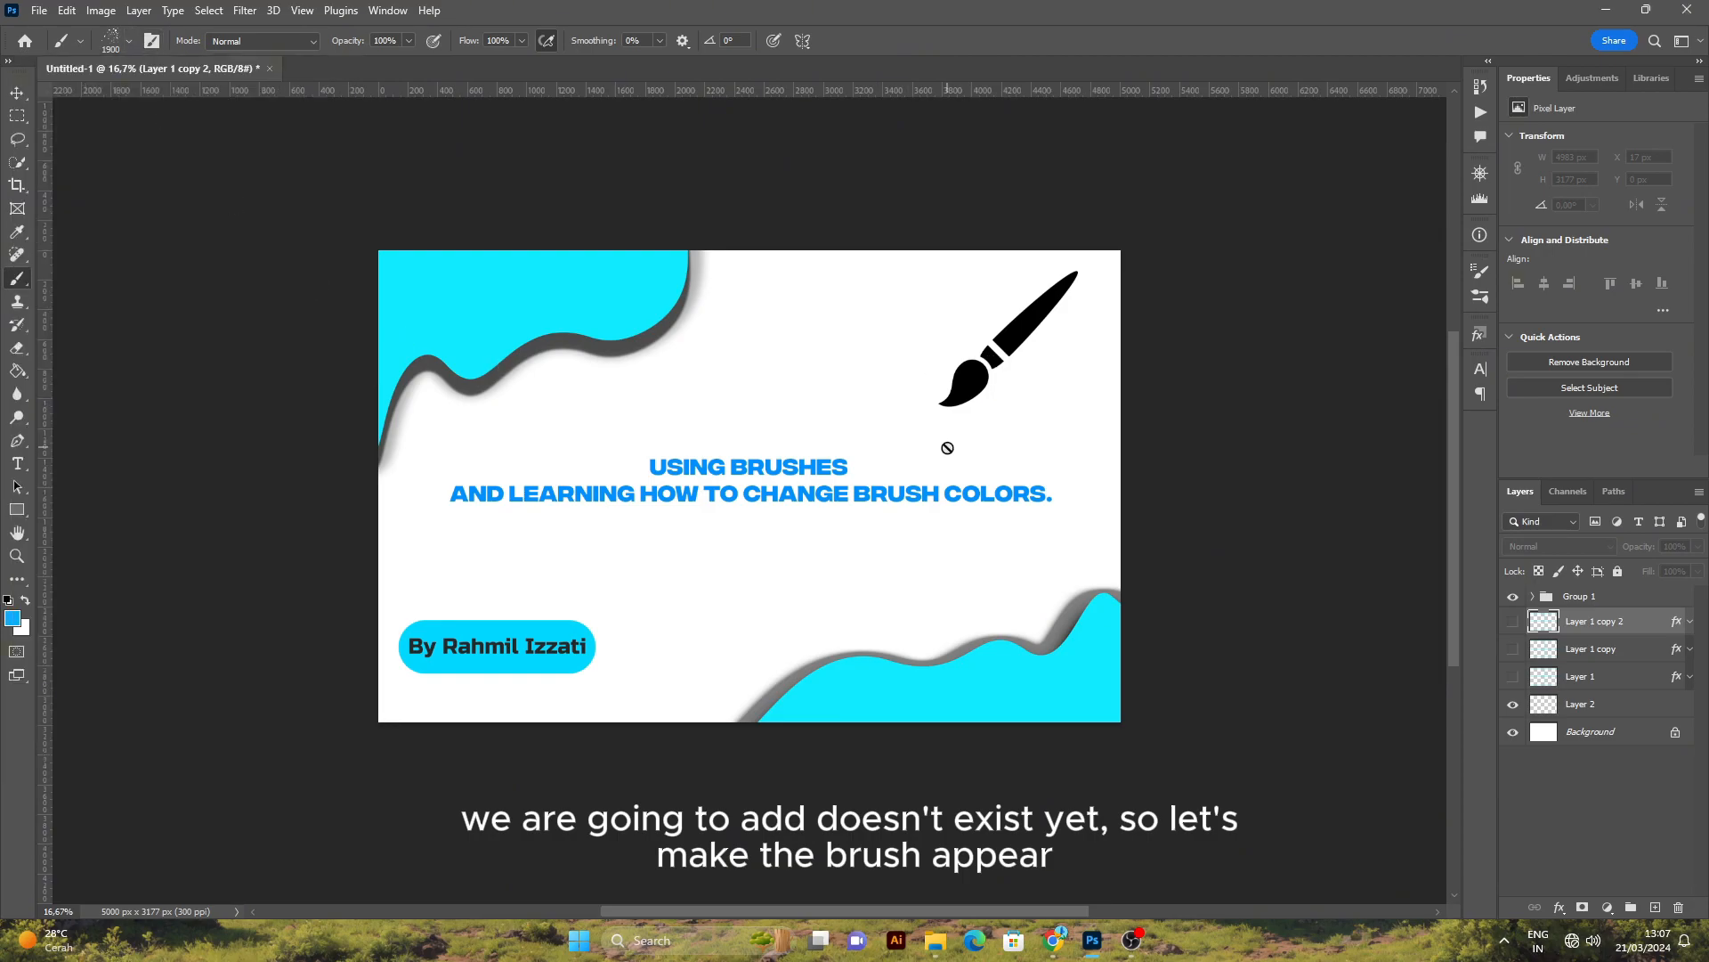
pyautogui.click(389, 10)
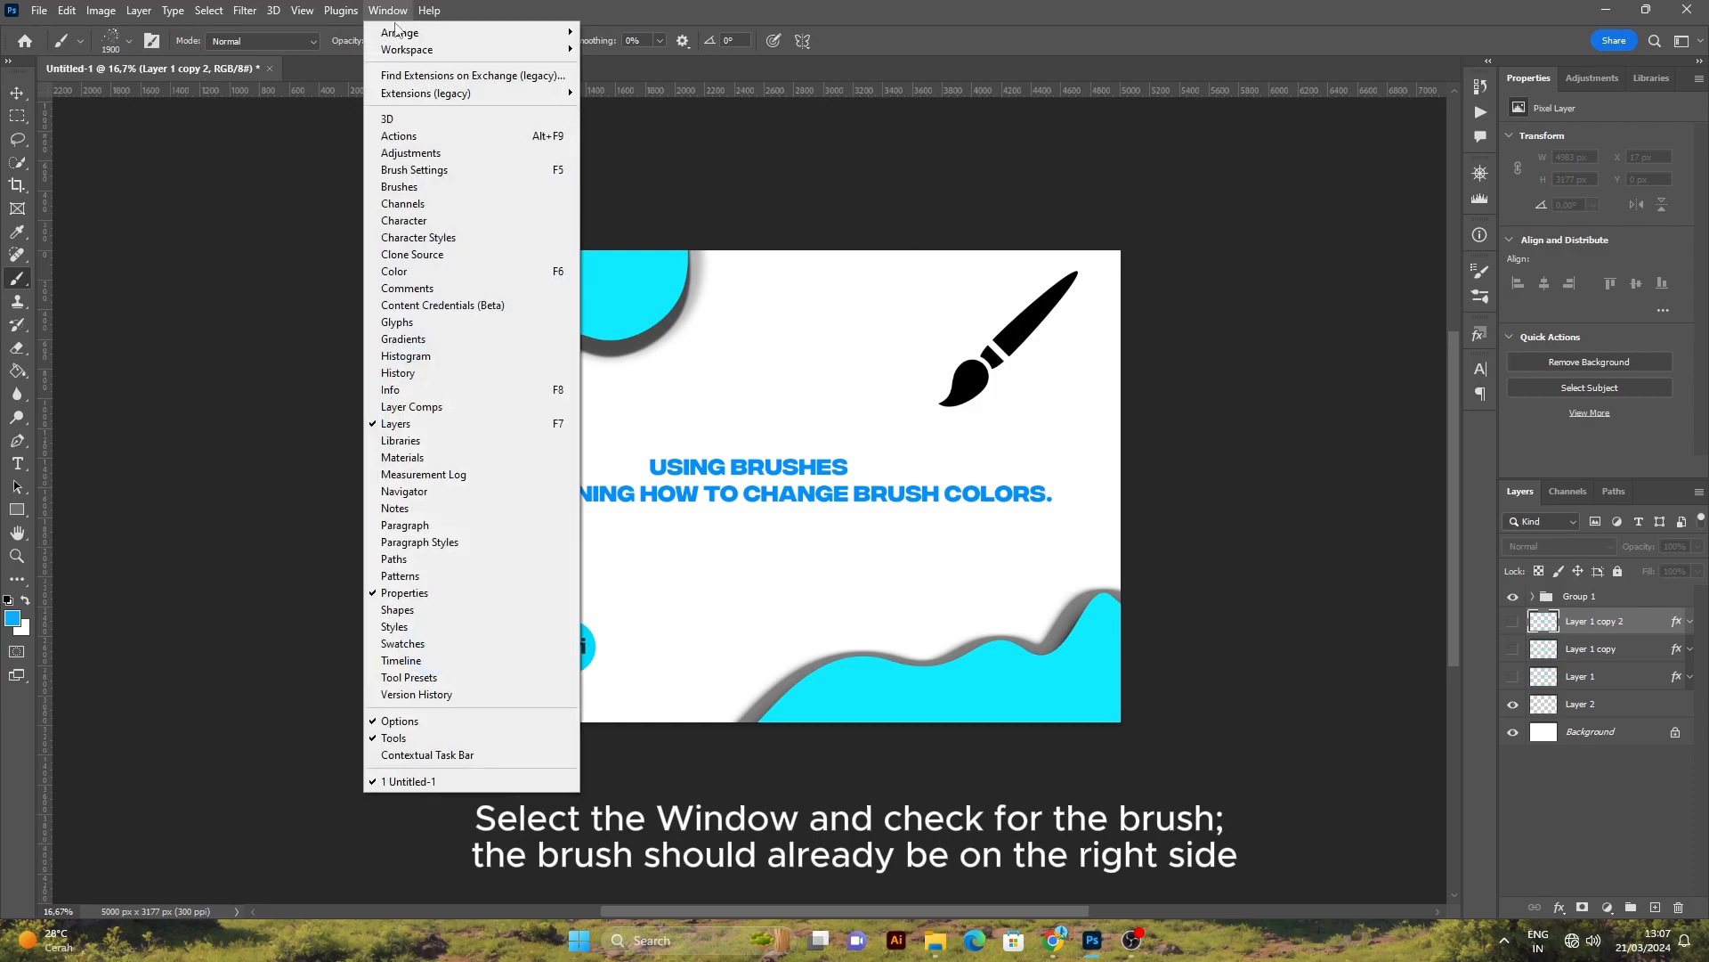
pyautogui.click(413, 189)
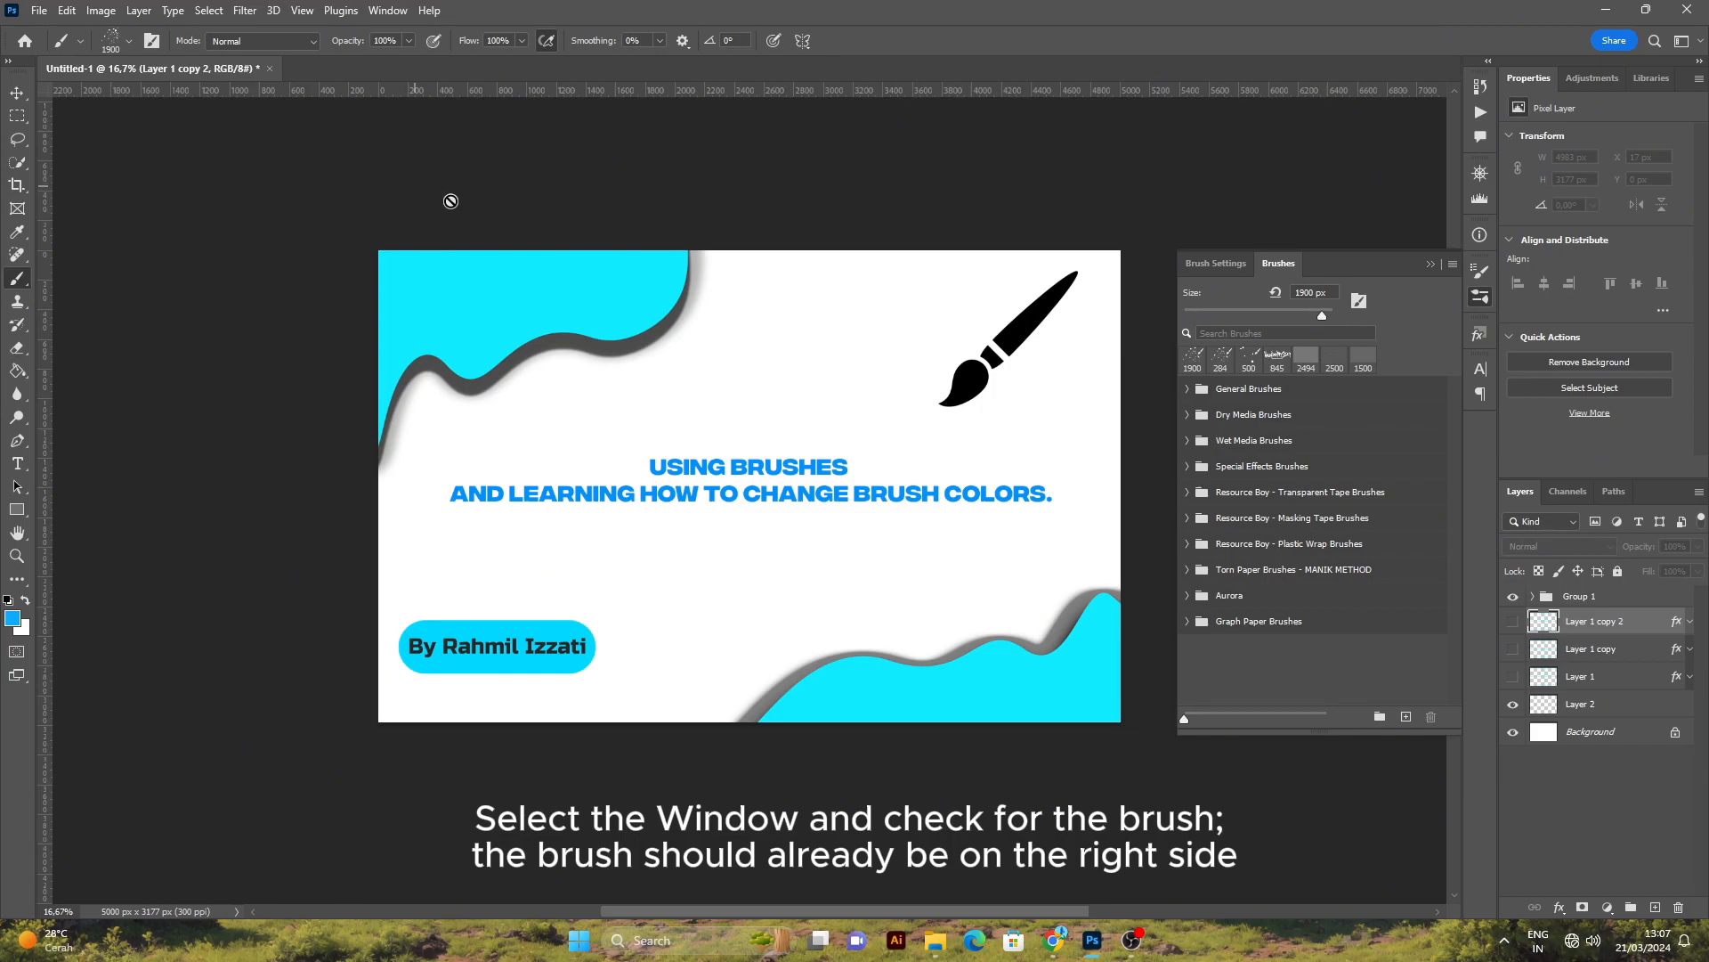
pyautogui.click(1474, 300)
pyautogui.click(1475, 299)
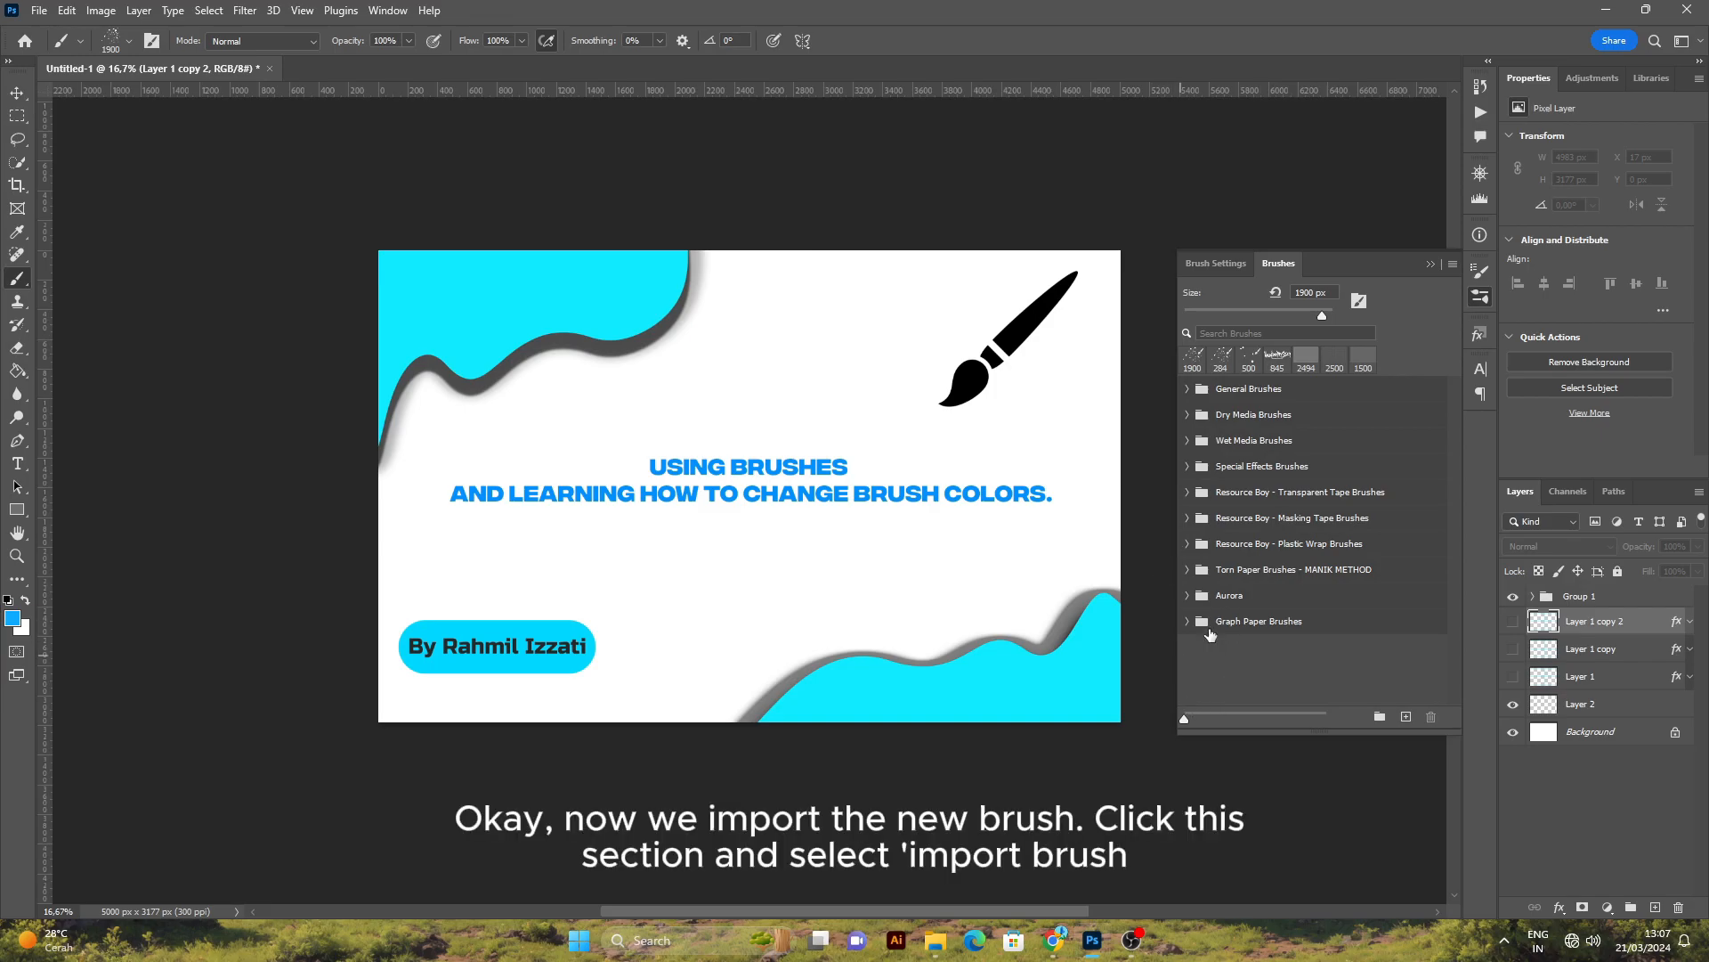
# Import the brush file grids1_HMS.abr from the HRgrids1_HMS folder, checking its Brusheezy download page along the way.
pyautogui.click(1454, 264)
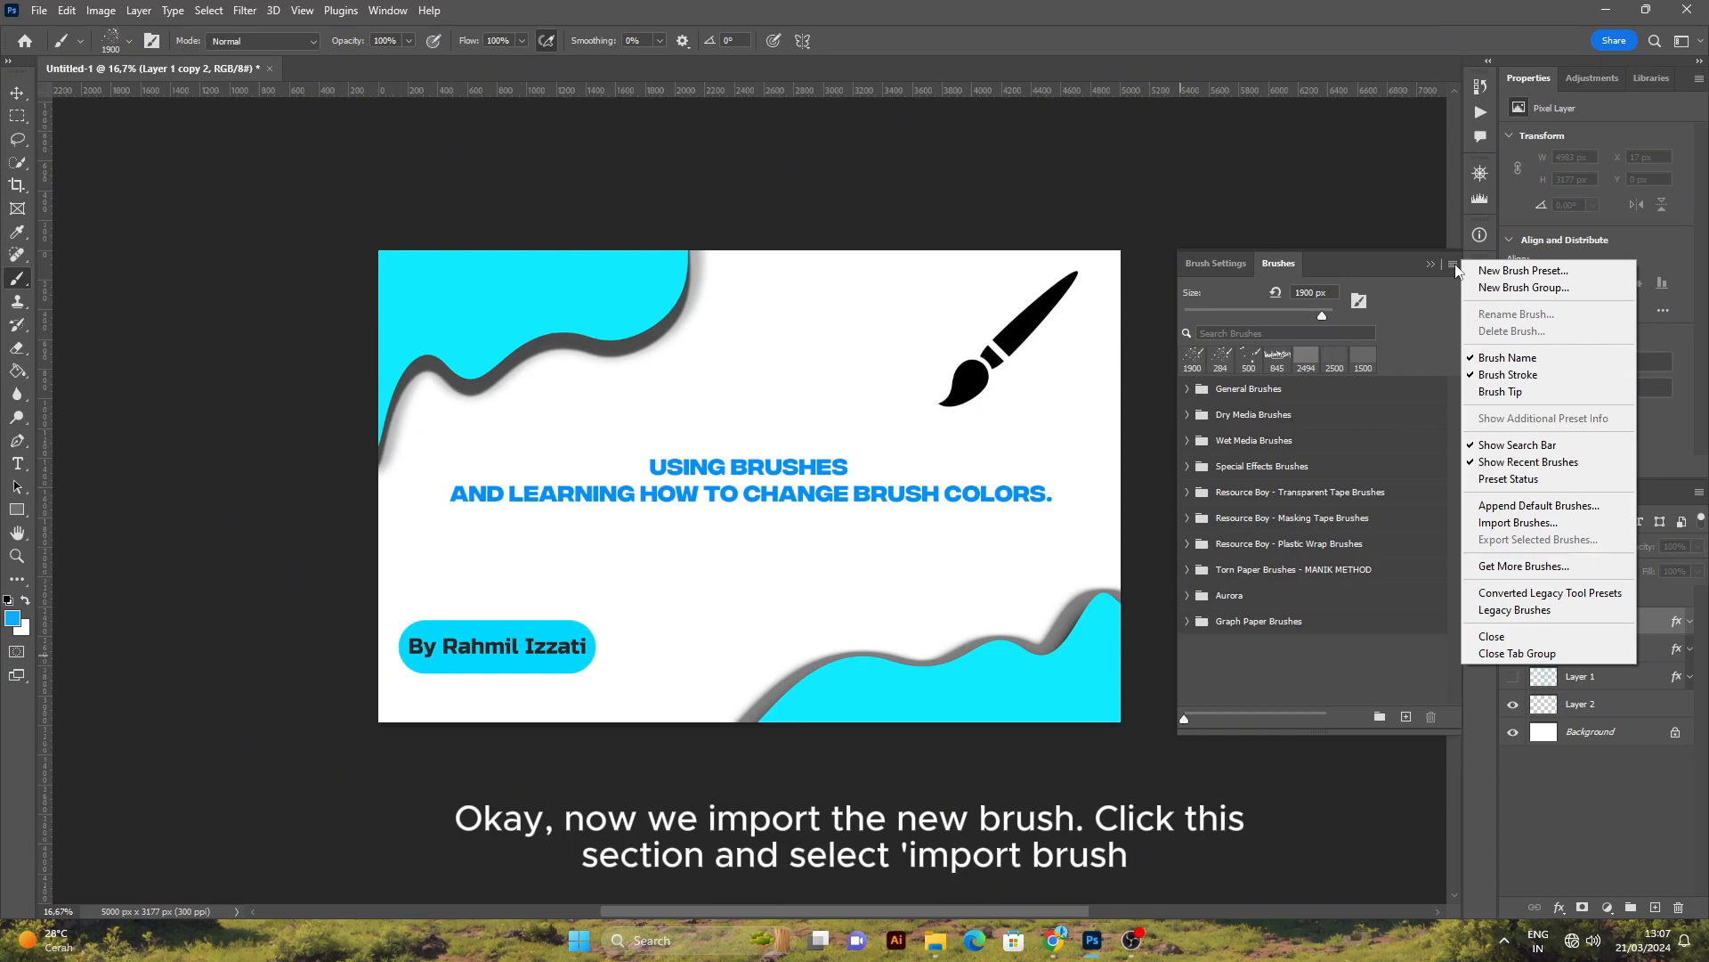
pyautogui.click(1511, 523)
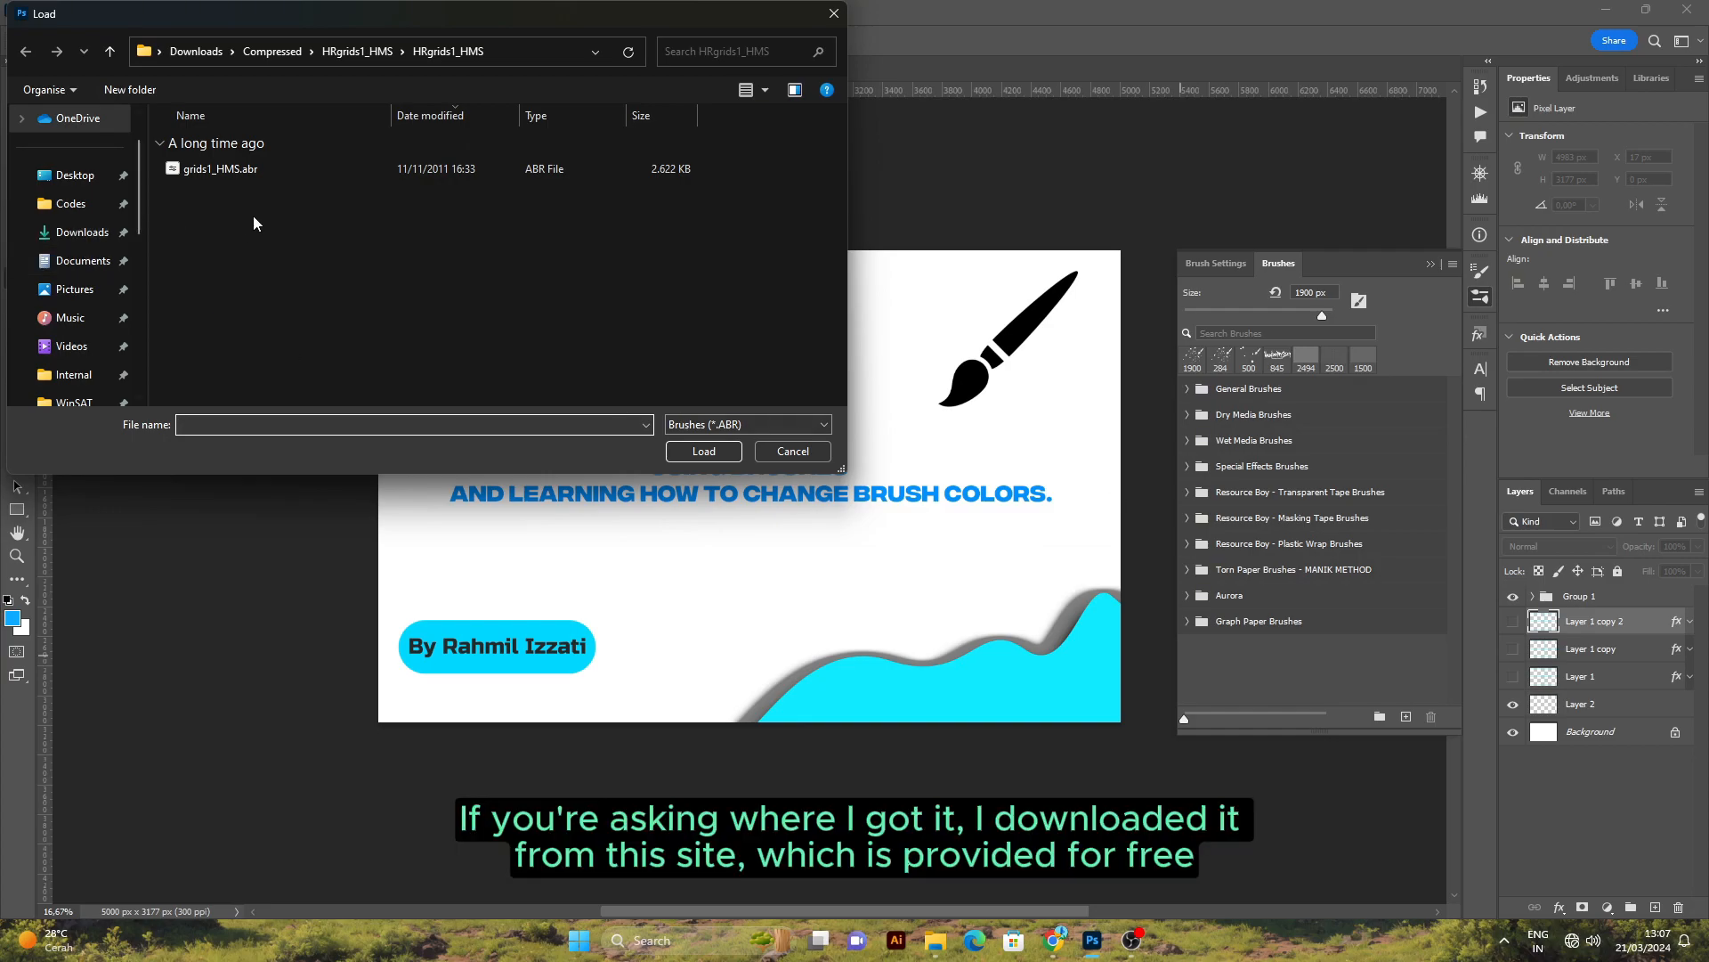
pyautogui.click(281, 171)
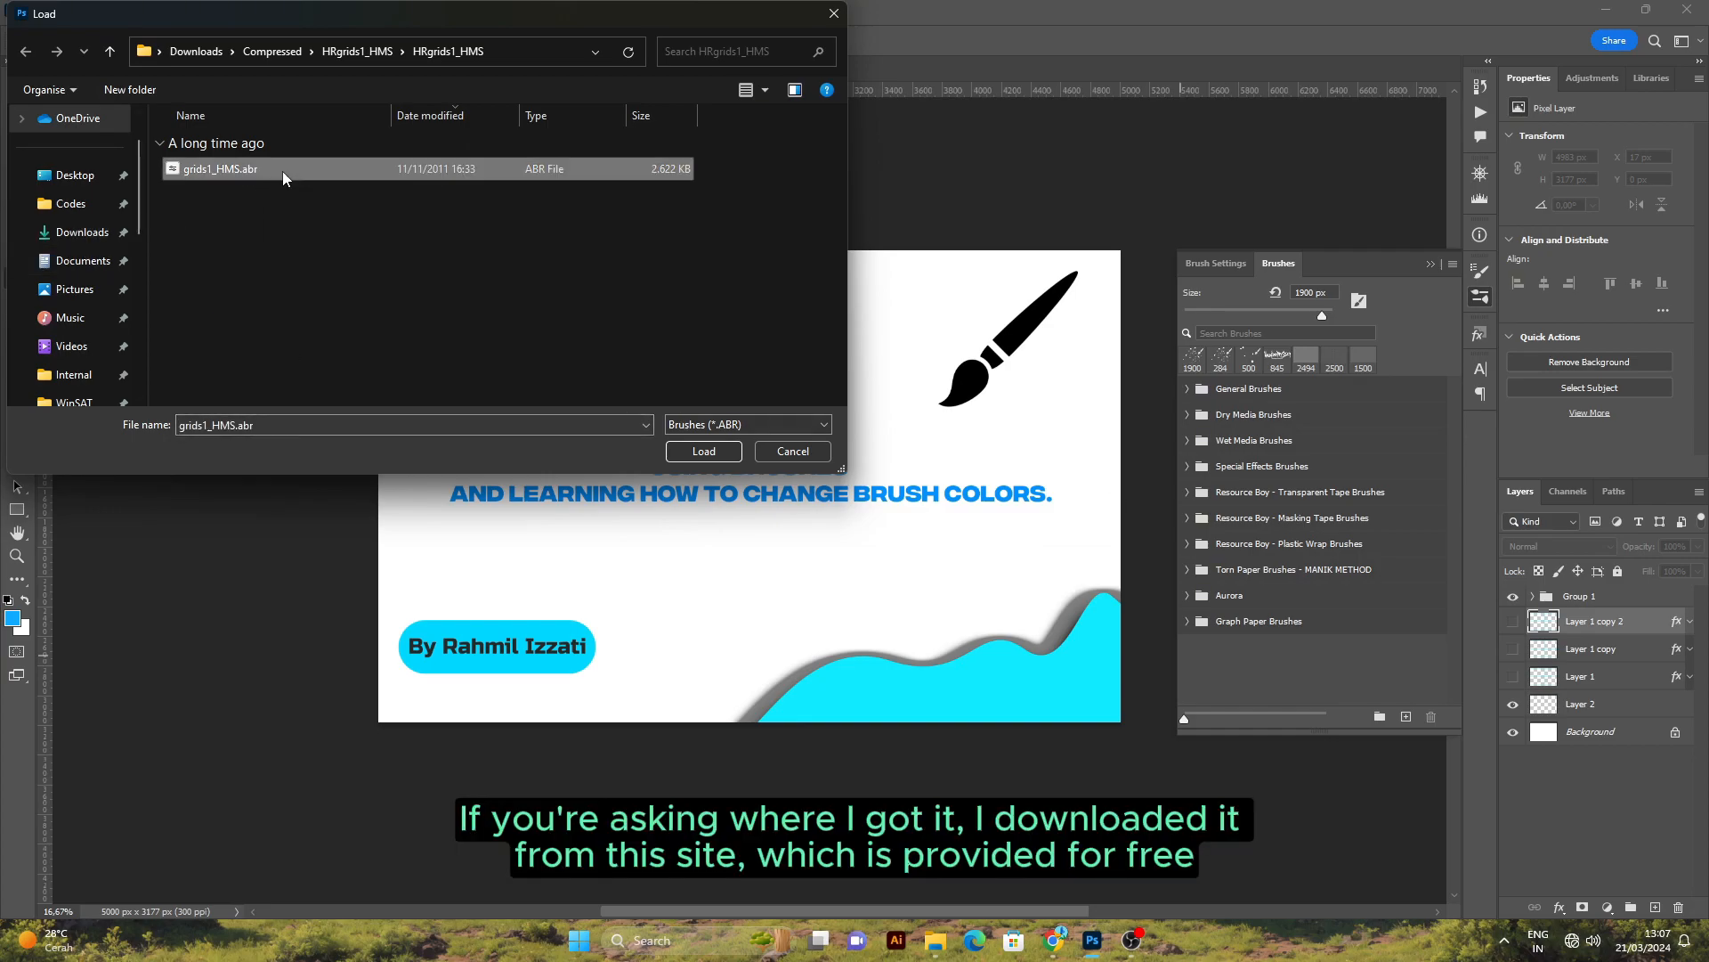
pyautogui.click(1053, 941)
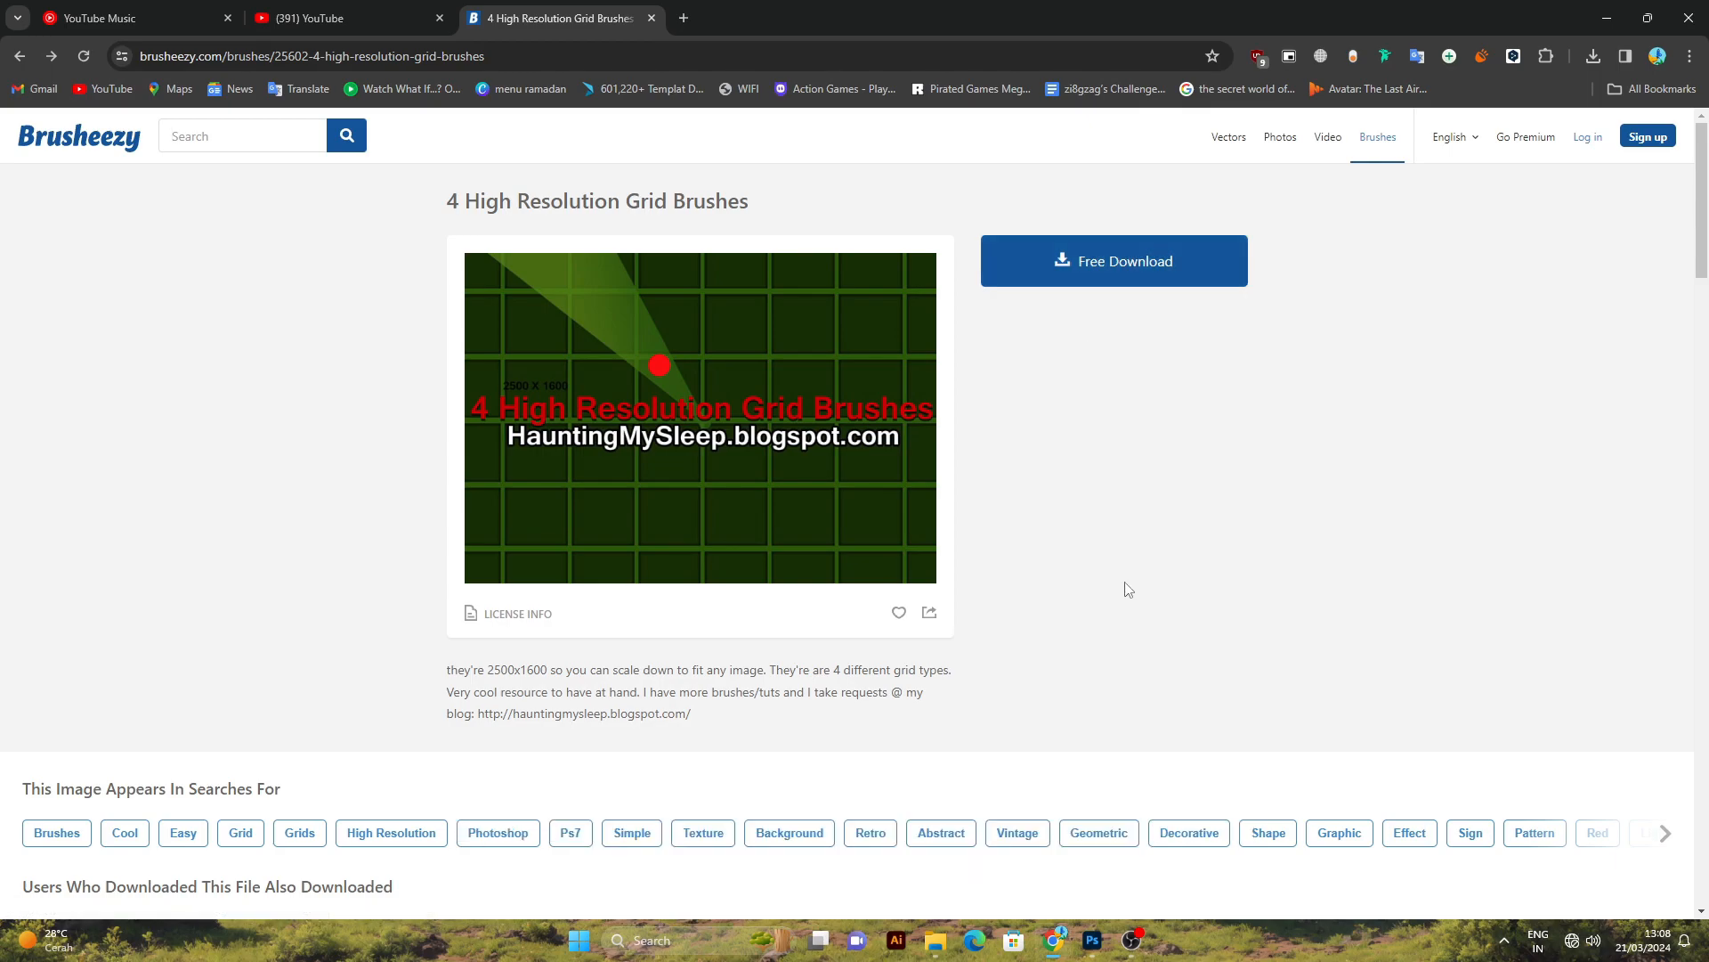
pyautogui.click(1091, 940)
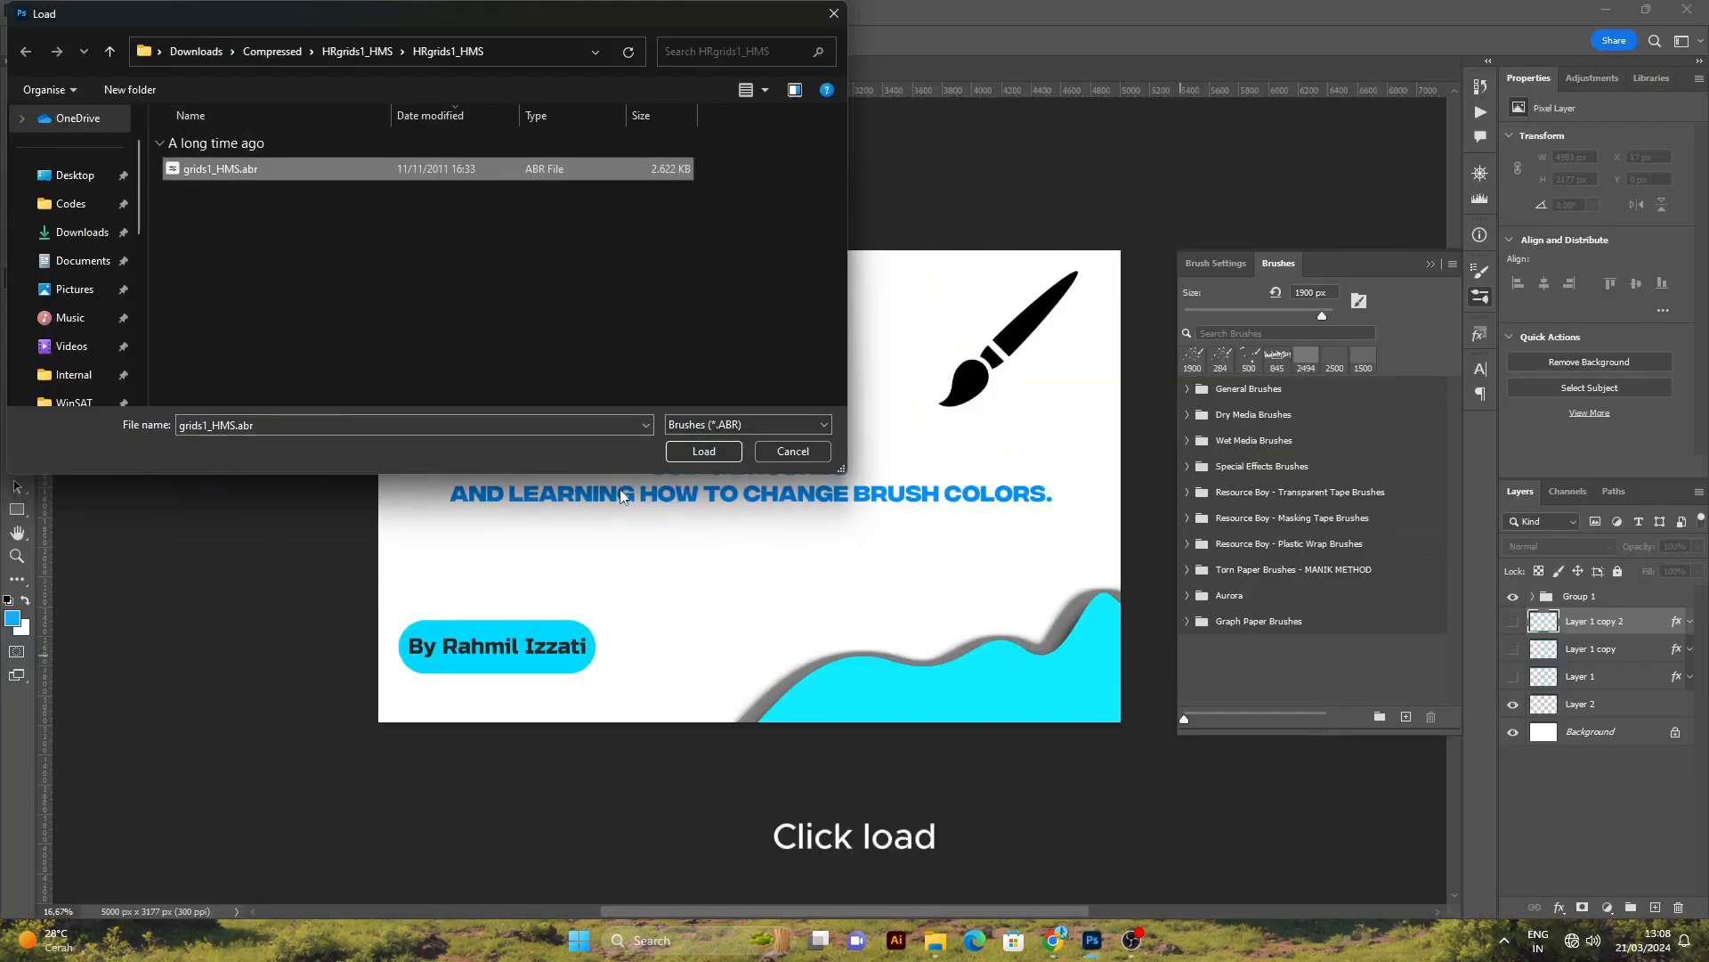
pyautogui.click(705, 453)
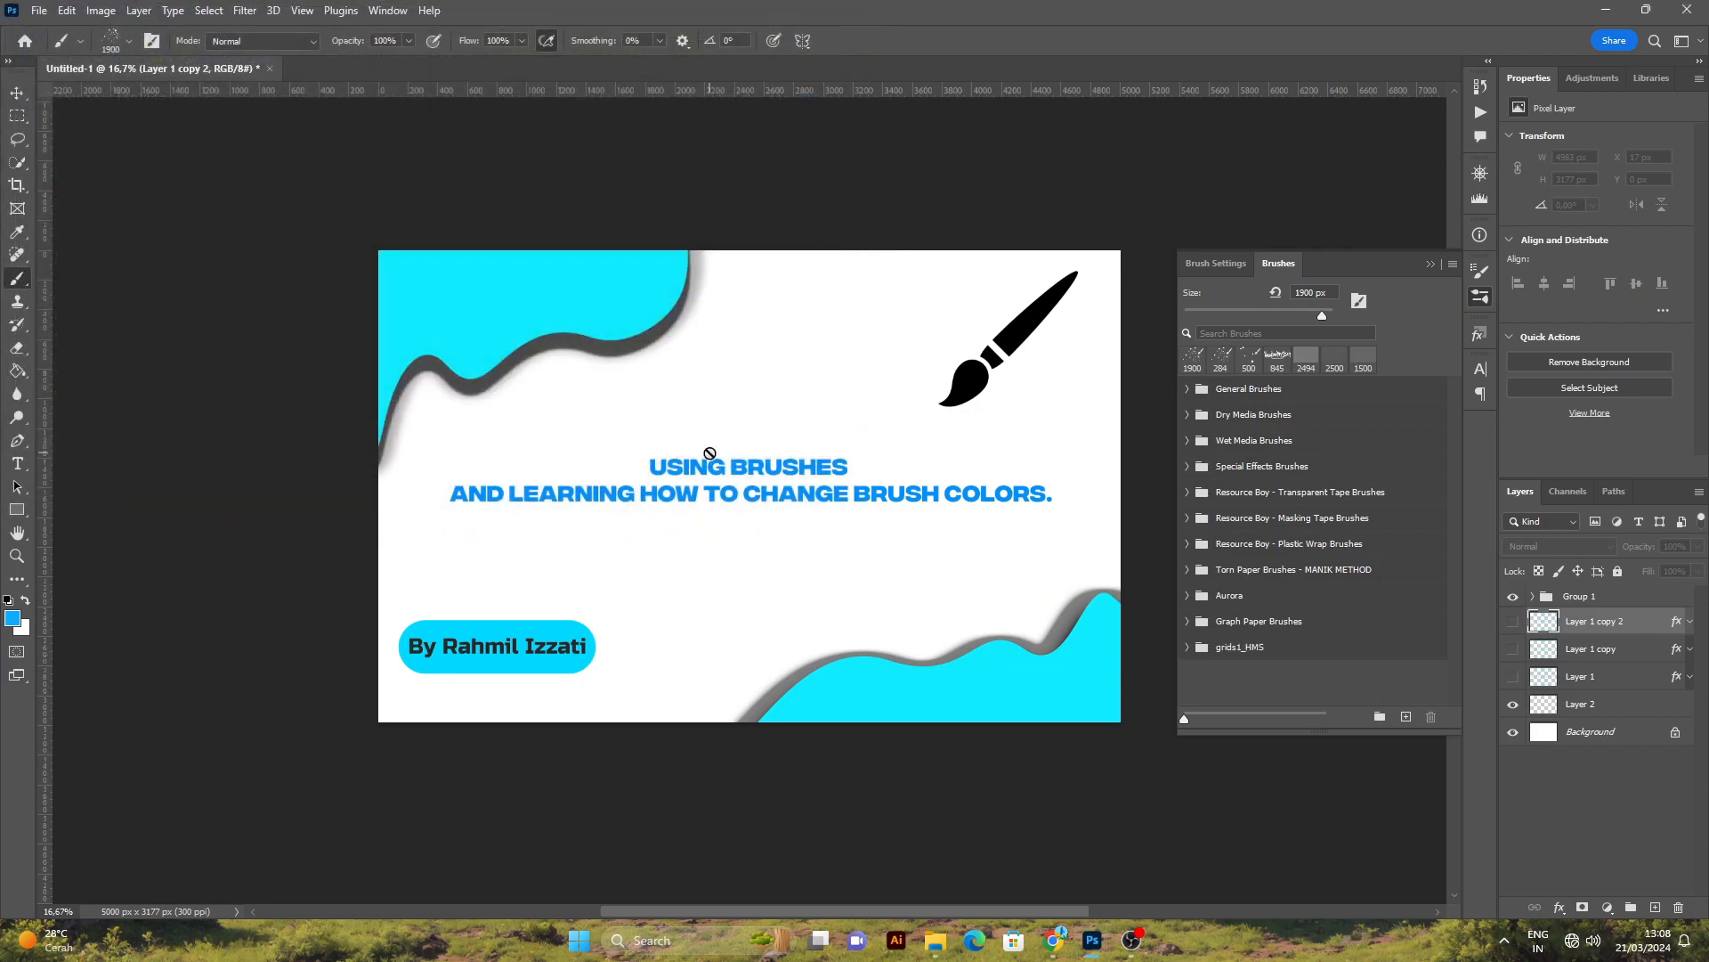
# Expand the grids1_HMS brush group and look through the brushes in it.
pyautogui.click(1233, 650)
pyautogui.scroll(-3, 1265, 658)
pyautogui.scroll(2, 1287, 630)
pyautogui.scroll(-2, 1051, 496)
pyautogui.scroll(1, 1301, 605)
pyautogui.scroll(-1, 1301, 605)
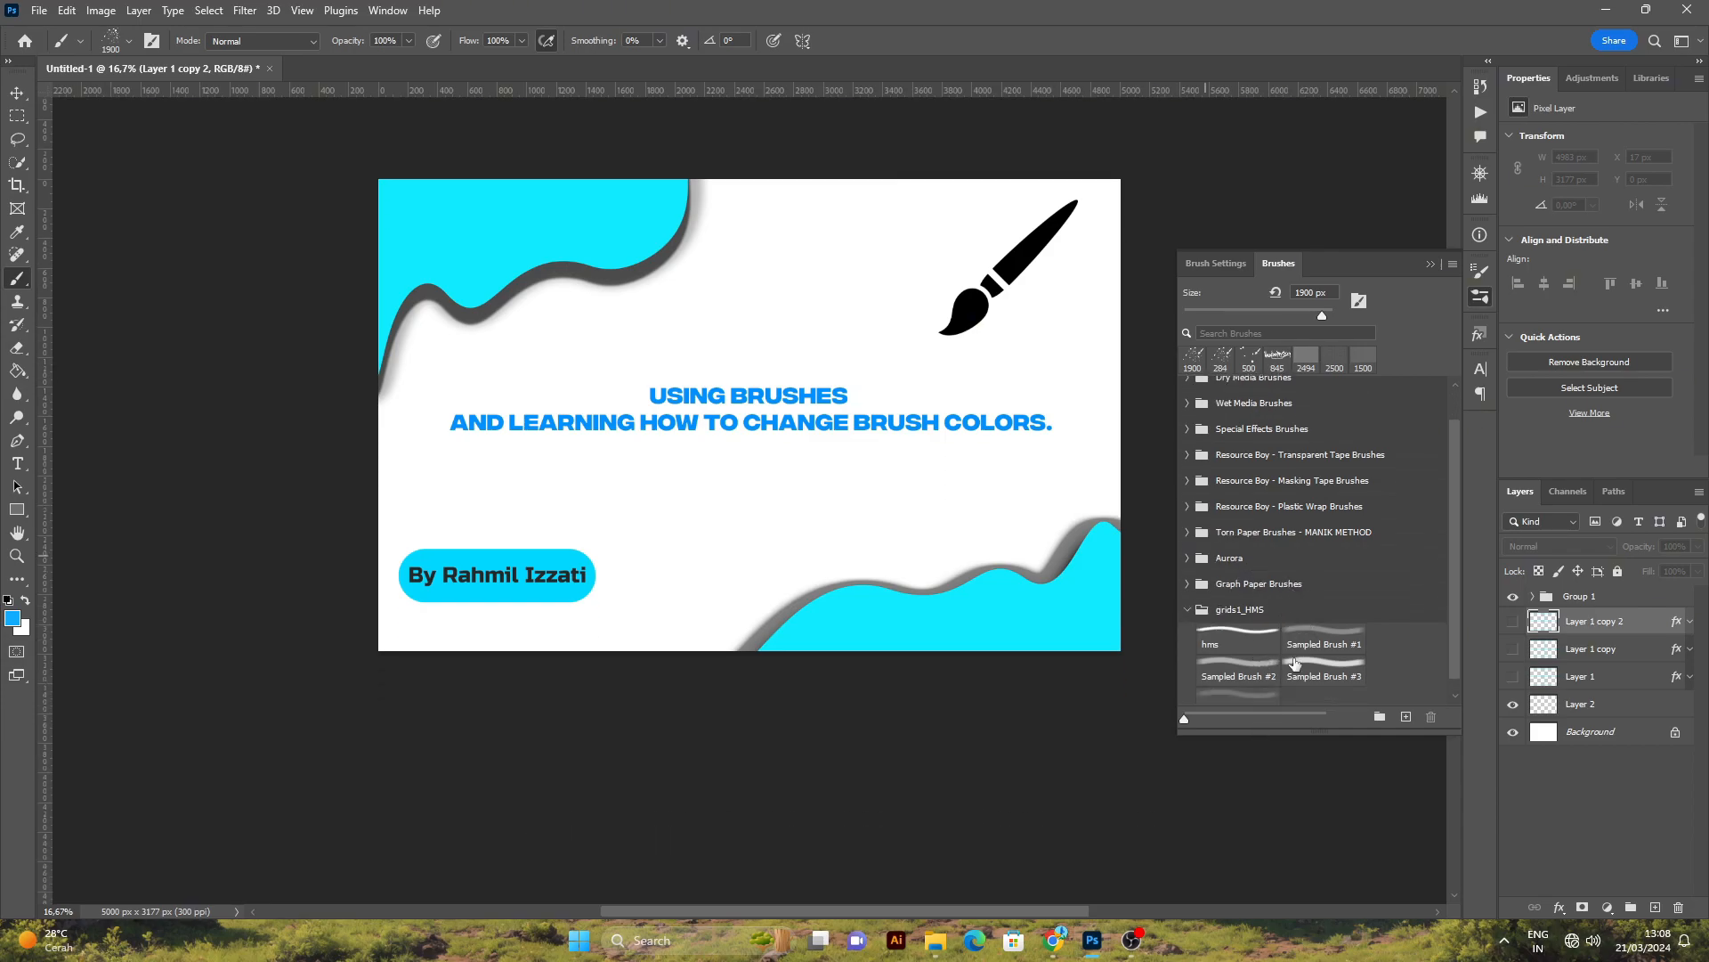
# Hide the stroke previews of the brush presets, keep their names shown, and enlarge the preset entries.
pyautogui.click(1452, 266)
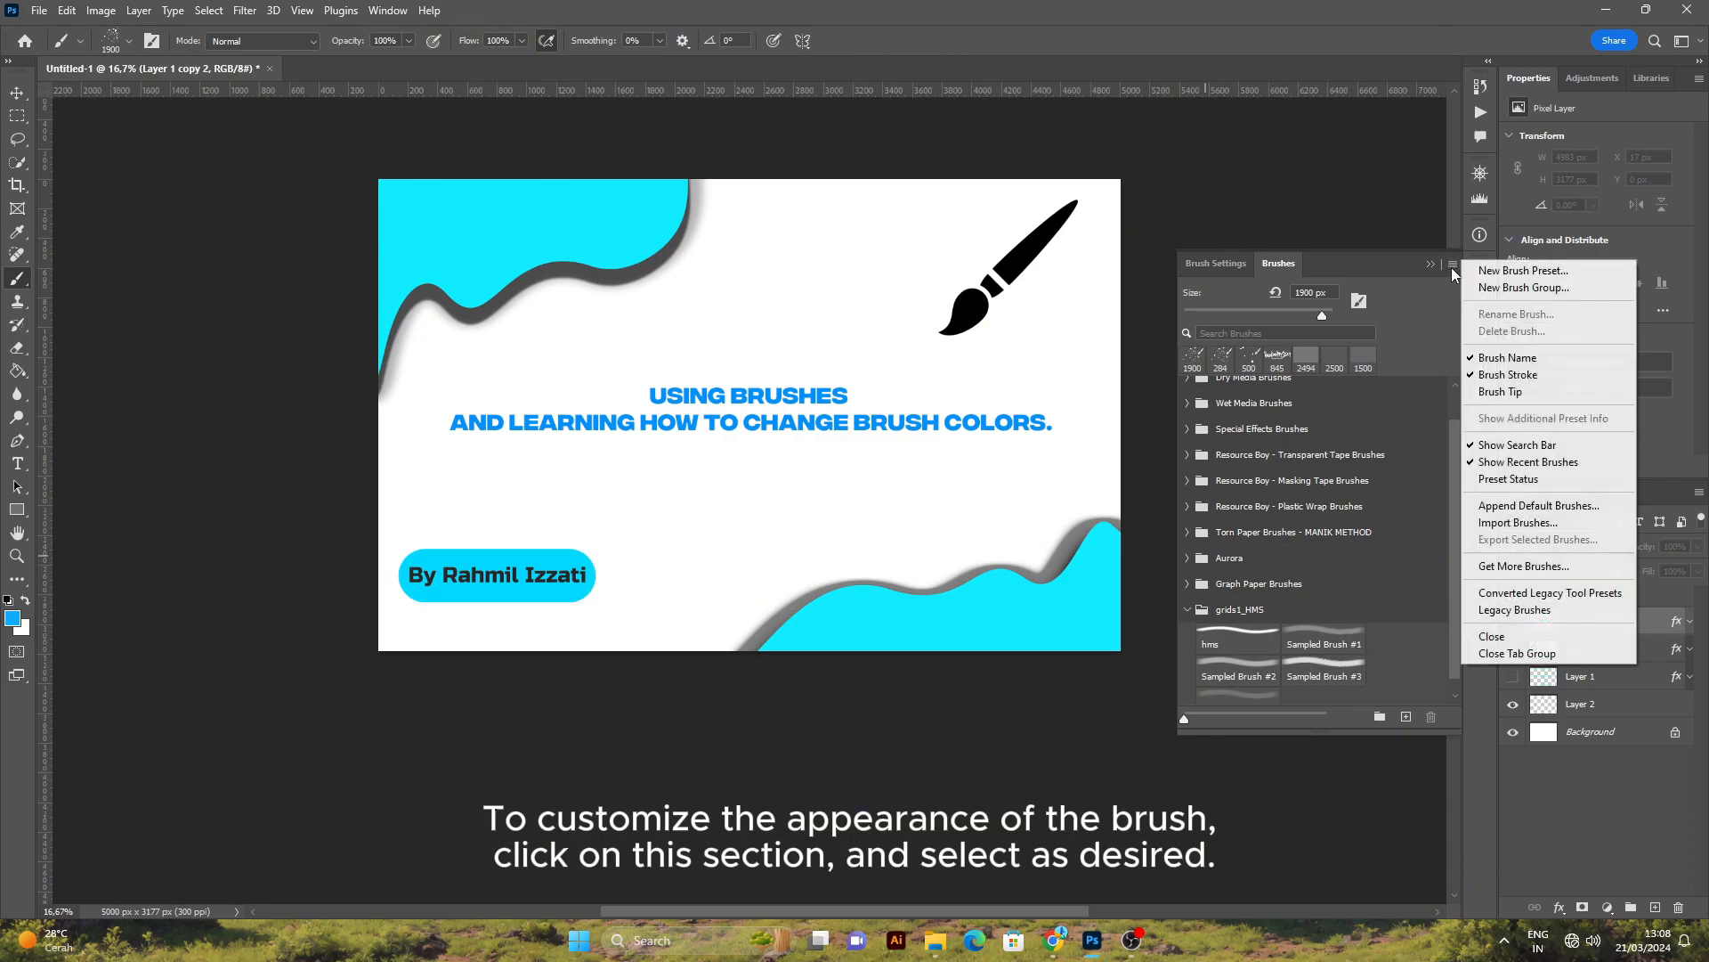
pyautogui.click(1488, 377)
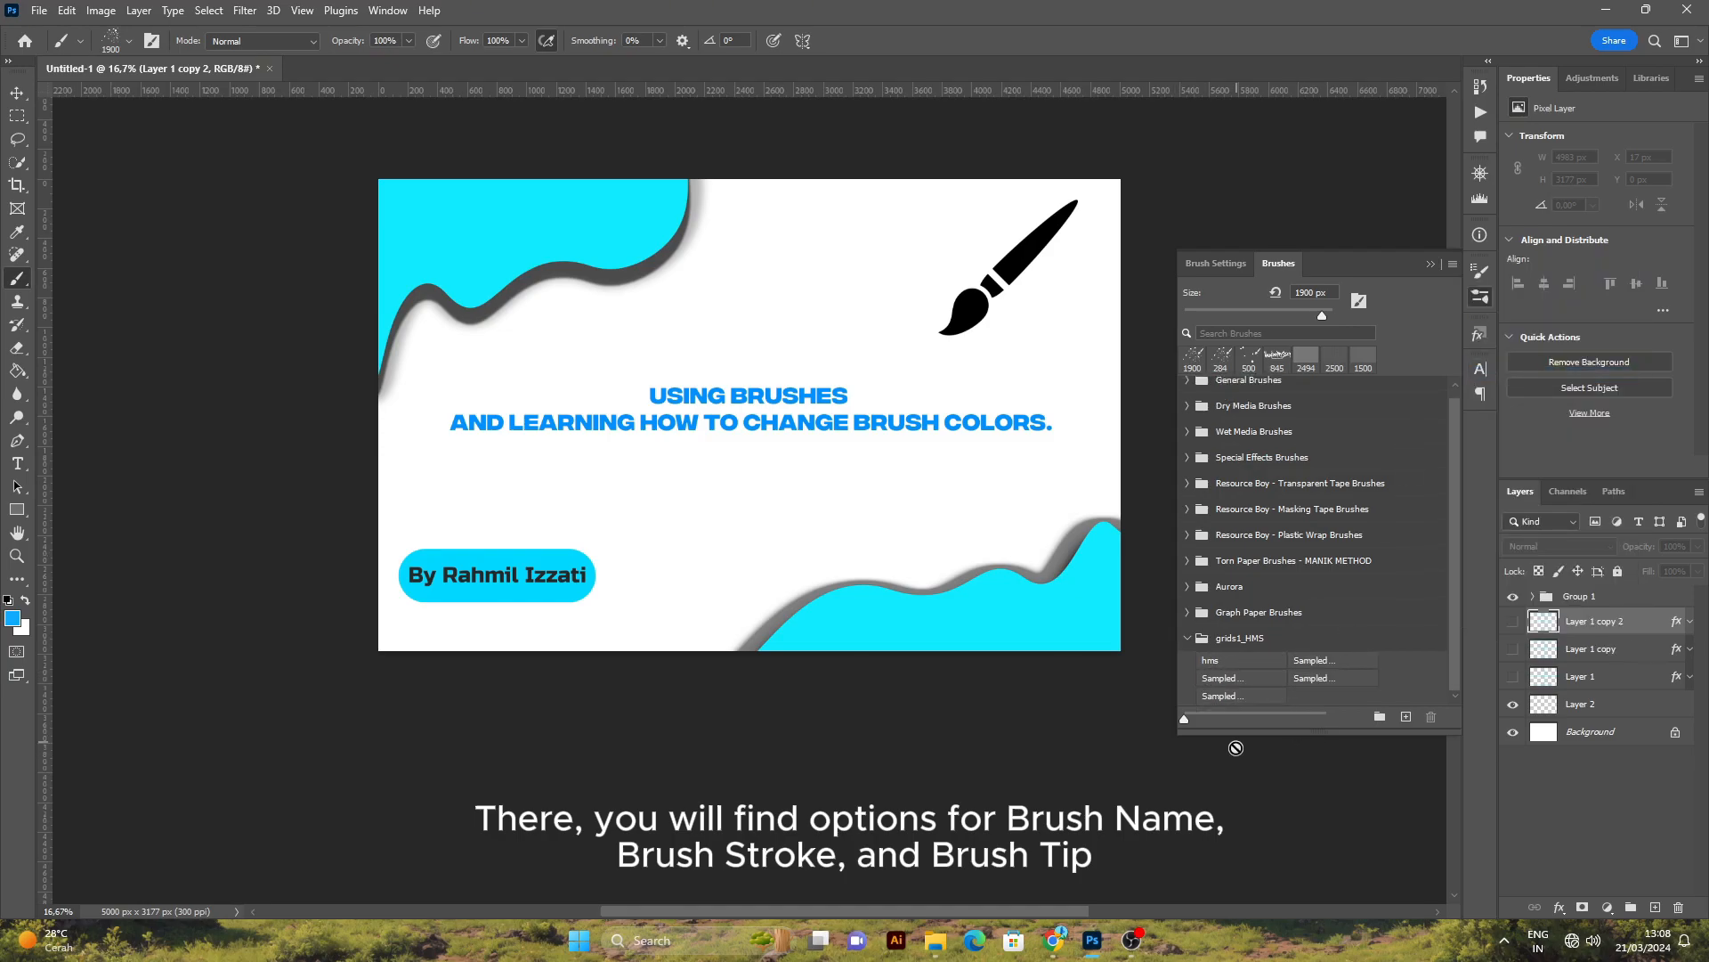
pyautogui.moveTo(1184, 718); pyautogui.dragTo(1269, 719)
pyautogui.click(1454, 265)
pyautogui.click(1496, 358)
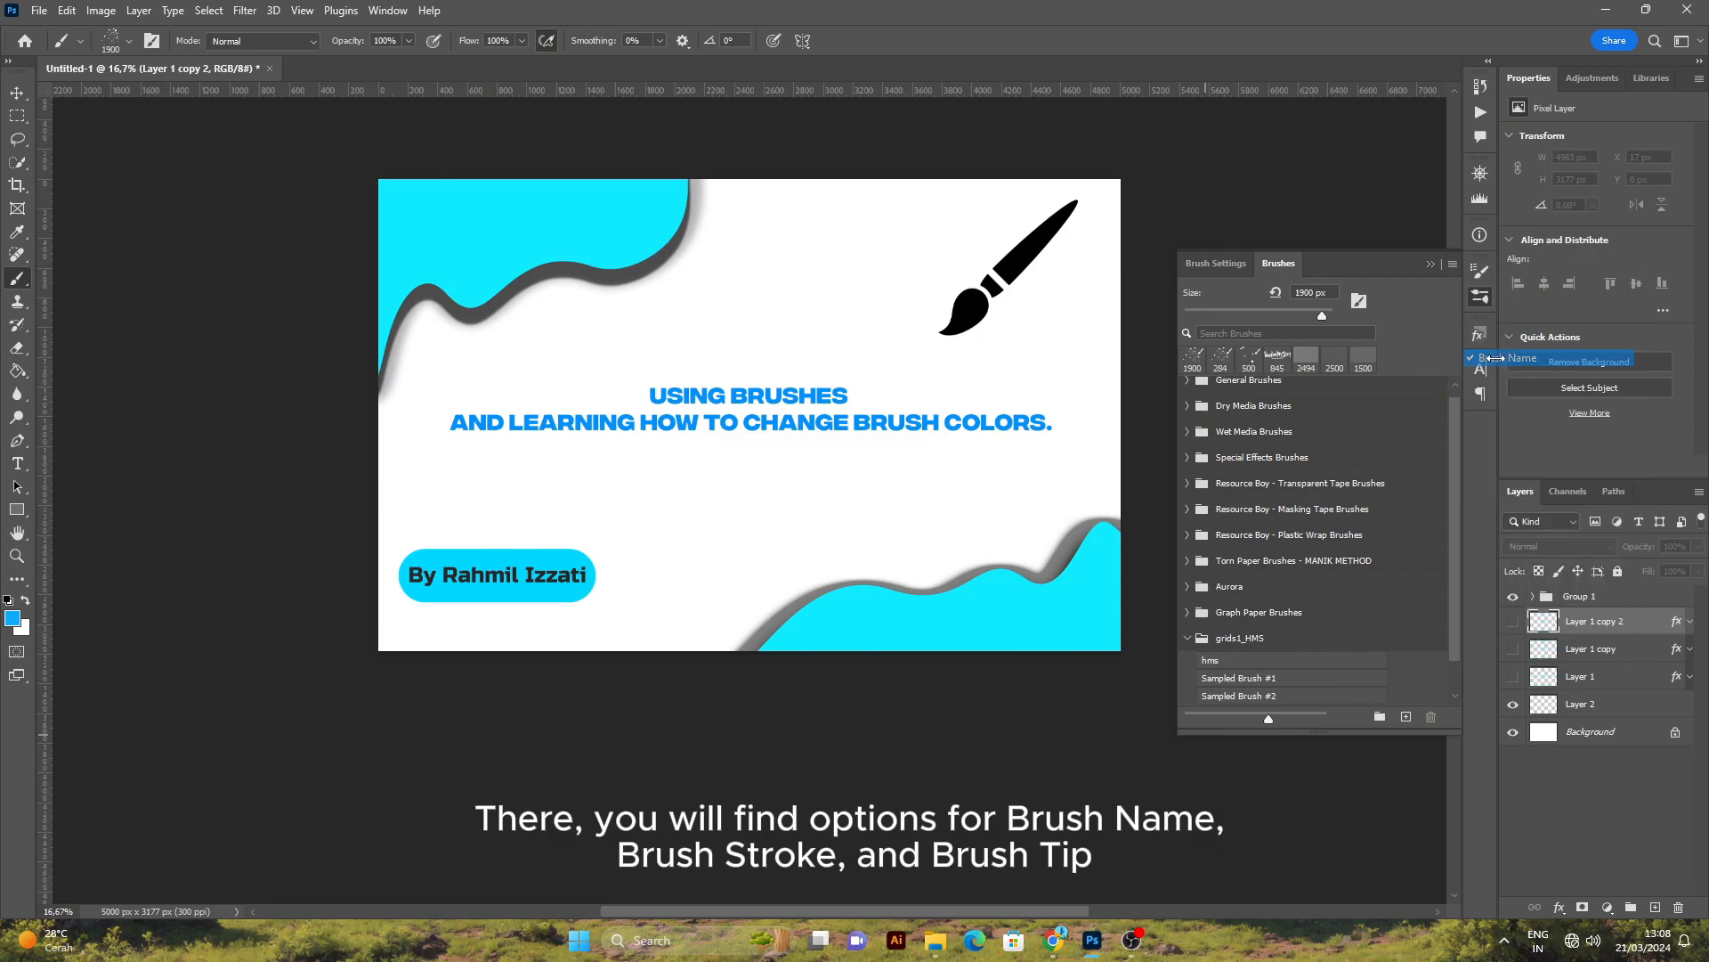
# Show the brush tips of the presets and make the brush list taller to fit the grids1_HMS brushes.
pyautogui.click(1454, 265)
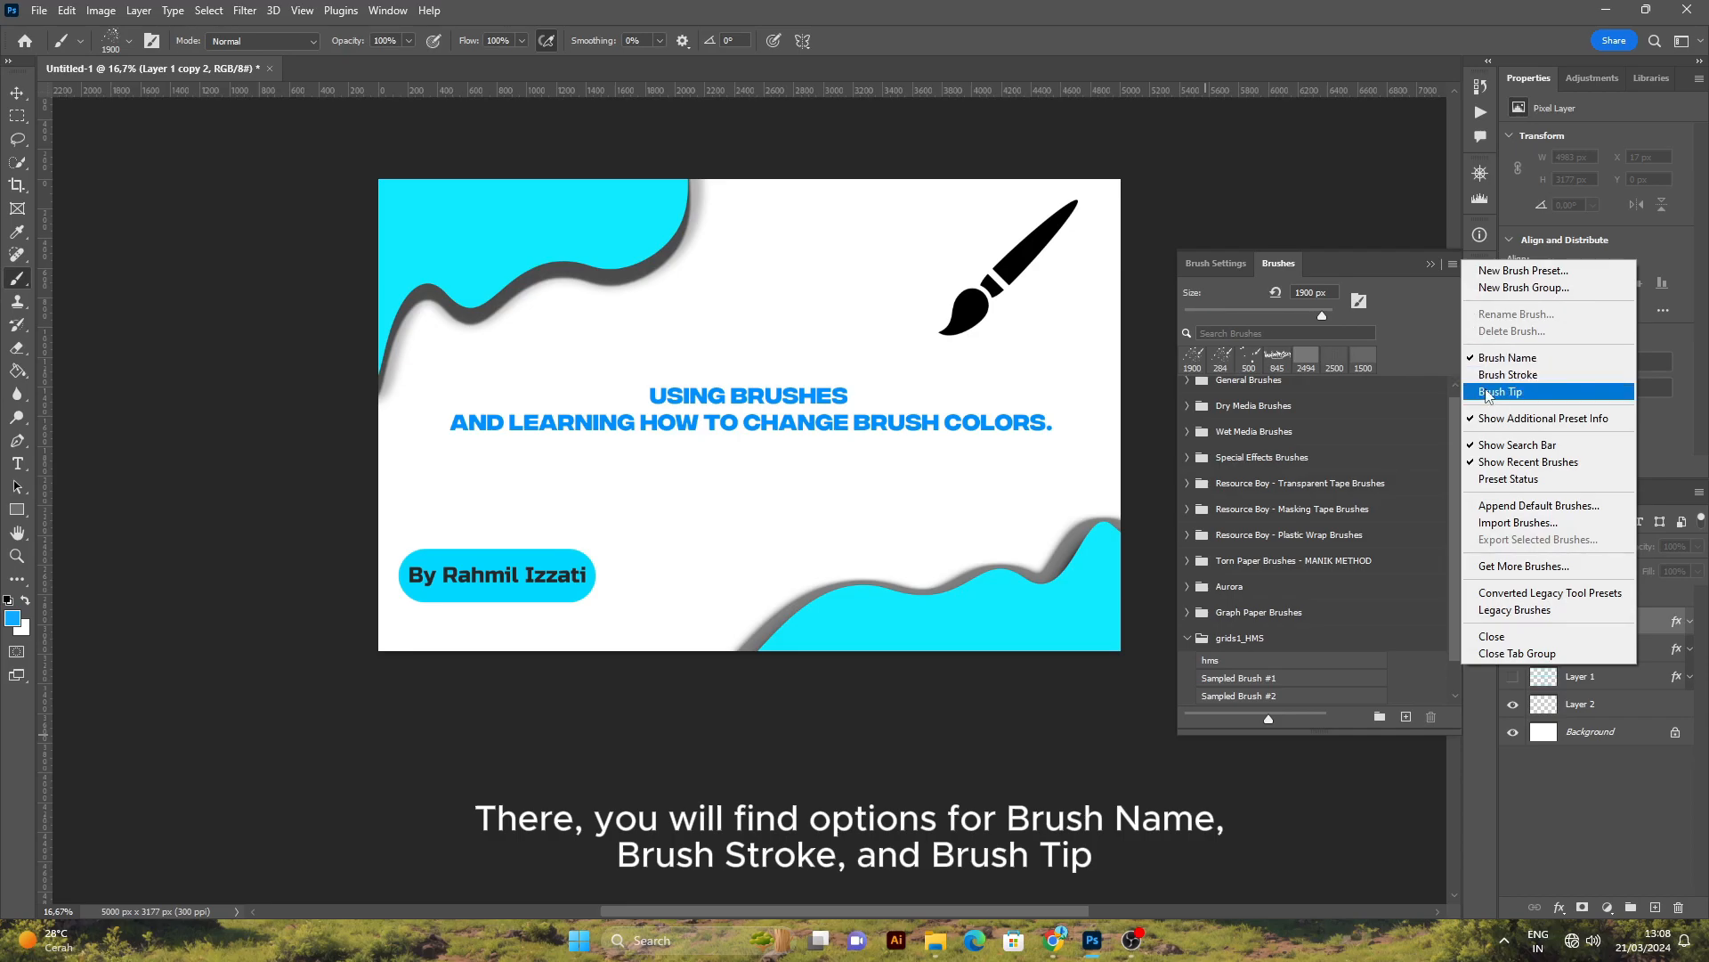
pyautogui.click(1495, 392)
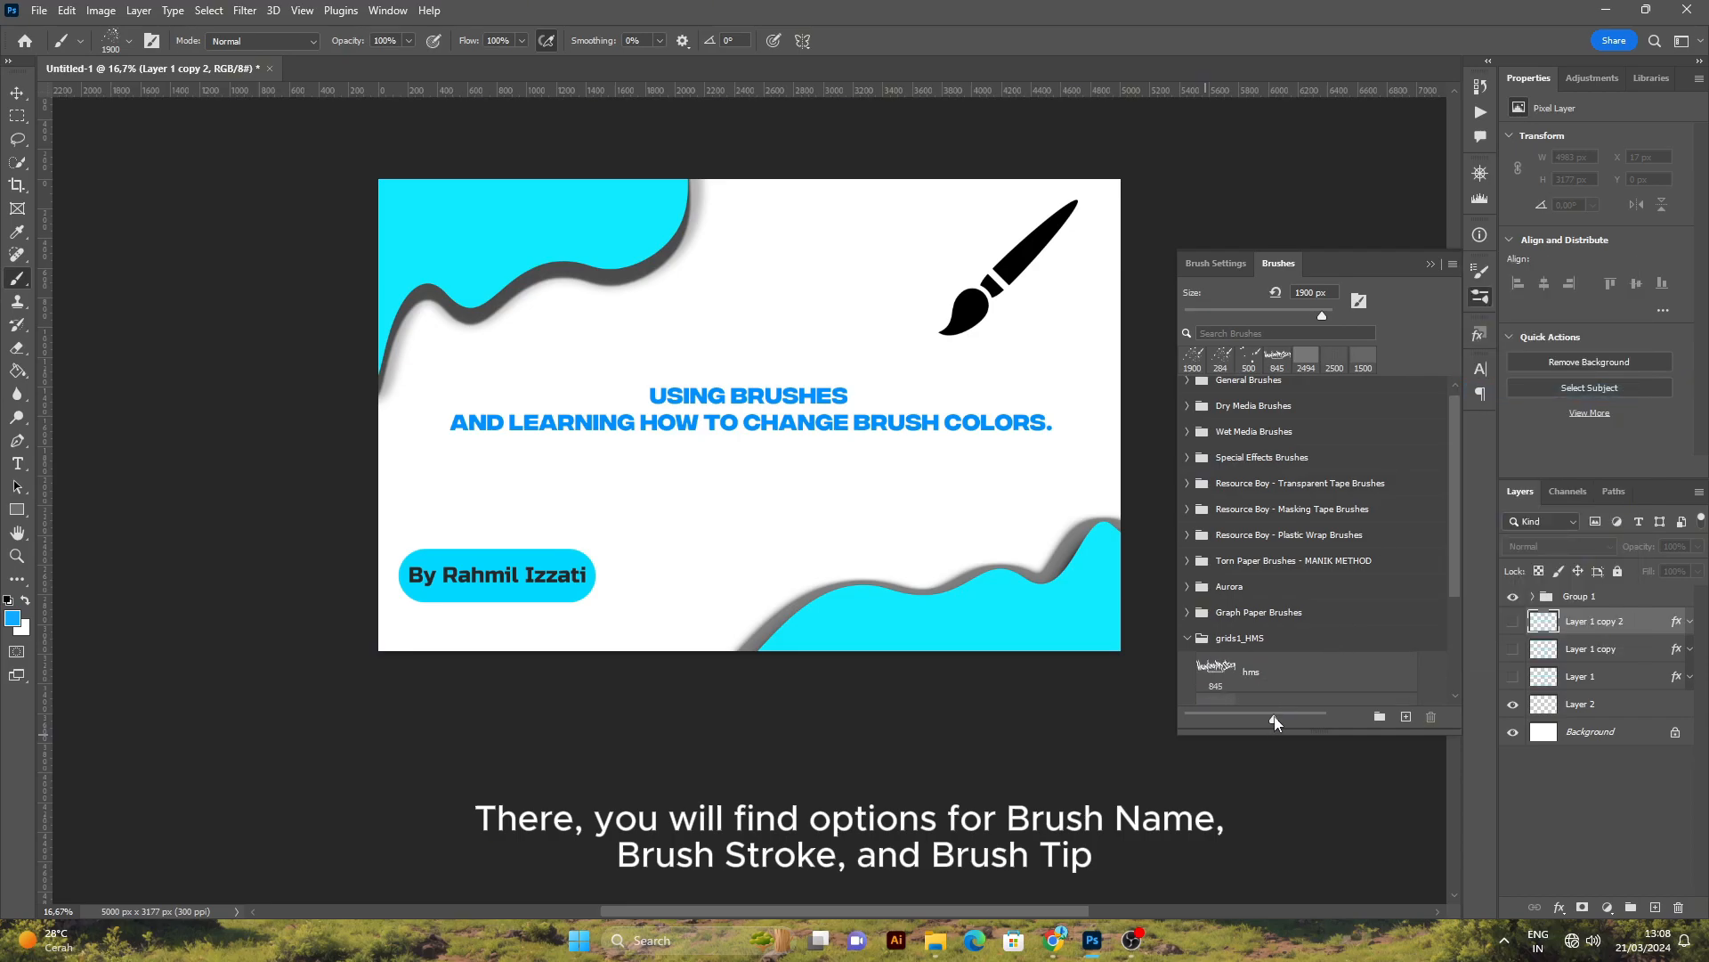
pyautogui.moveTo(1266, 734); pyautogui.dragTo(1255, 860)
pyautogui.scroll(-3, 1279, 721)
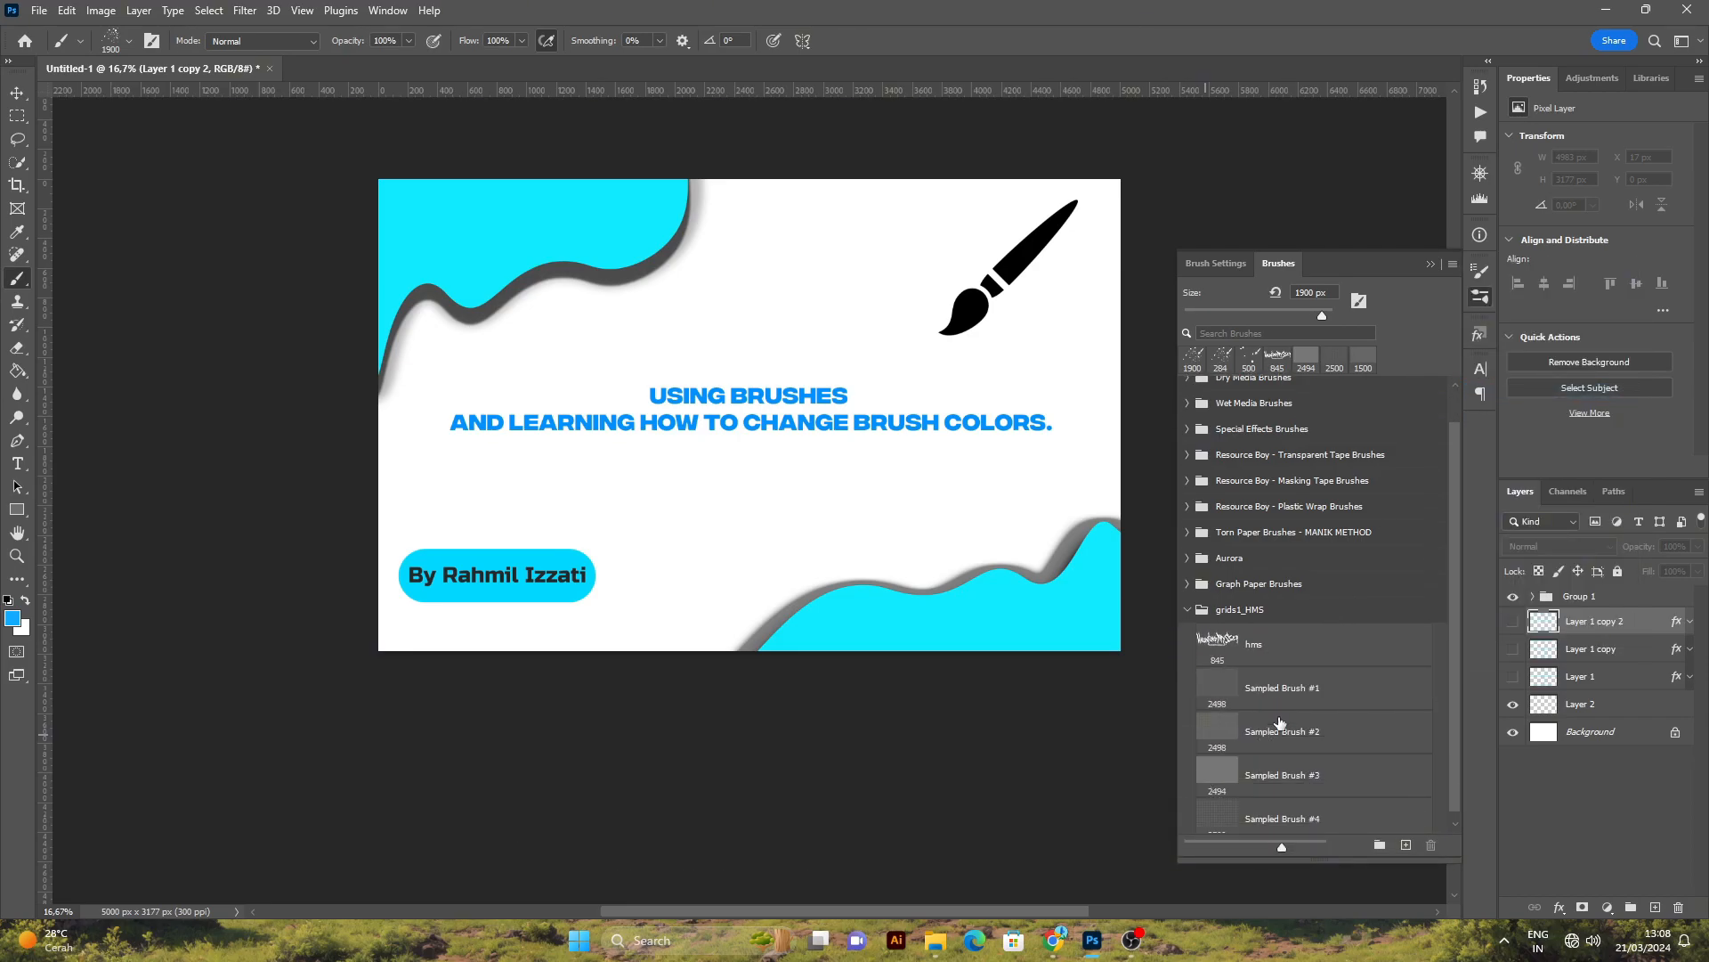
# Compare the stroke view, then hide brush names and strokes so only Brush Tip remains, and enlarge the tip thumbnails.
pyautogui.click(1452, 265)
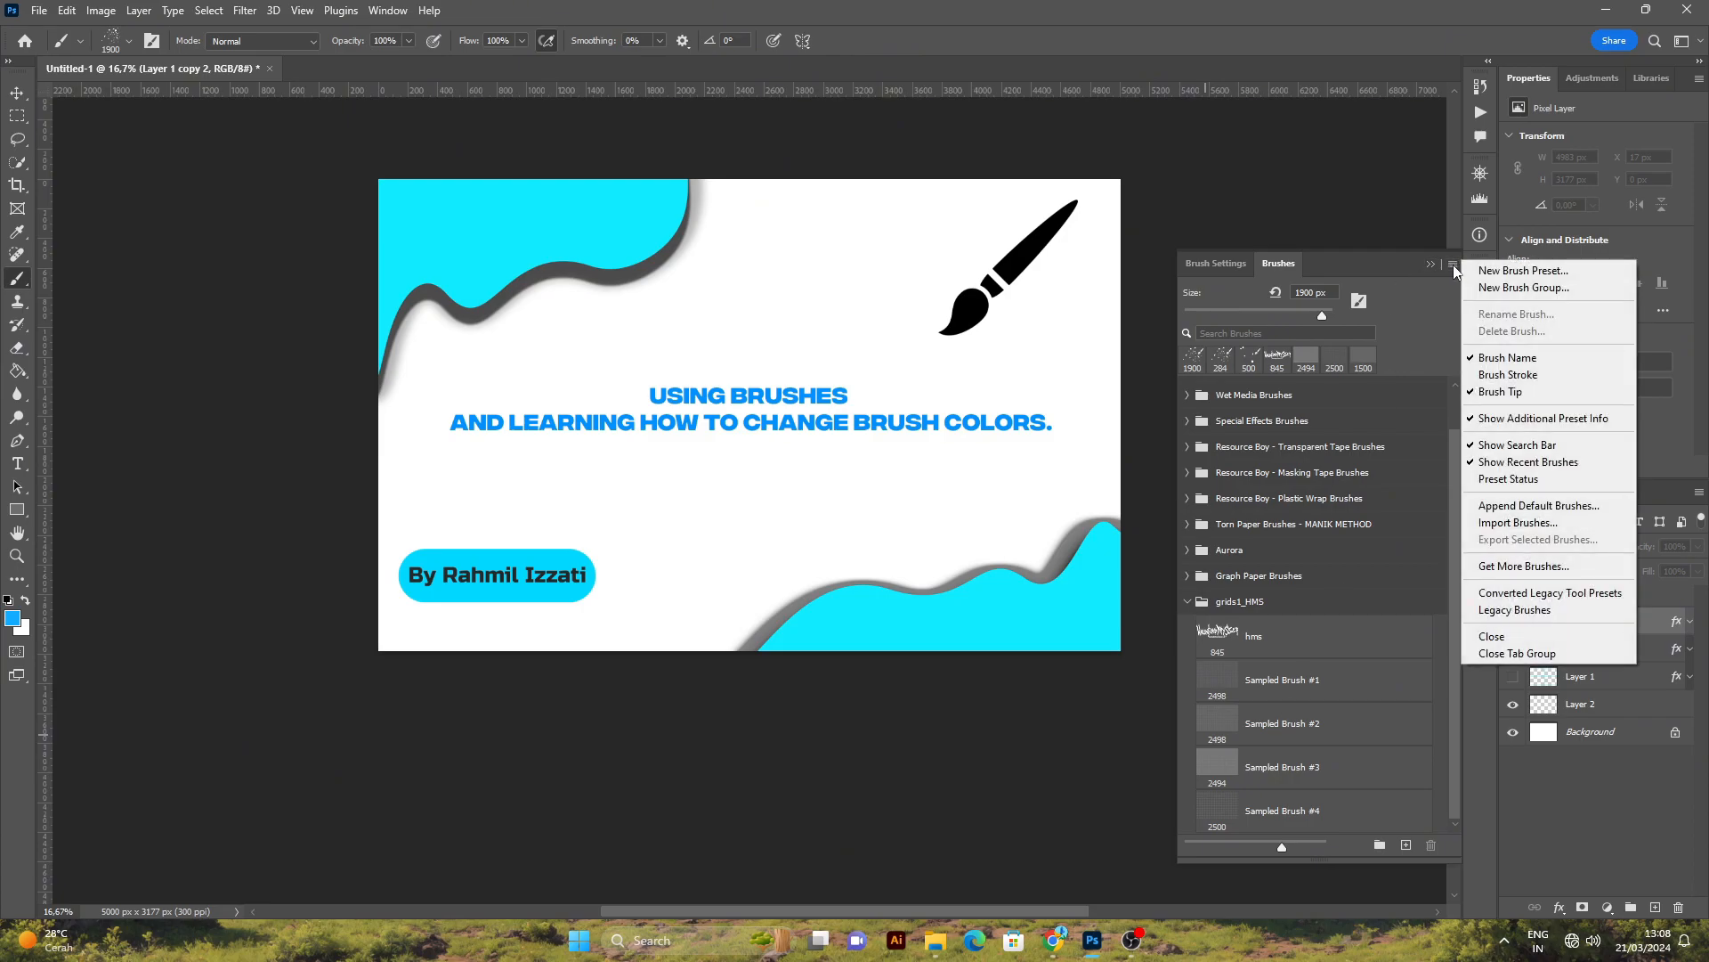
pyautogui.click(1502, 376)
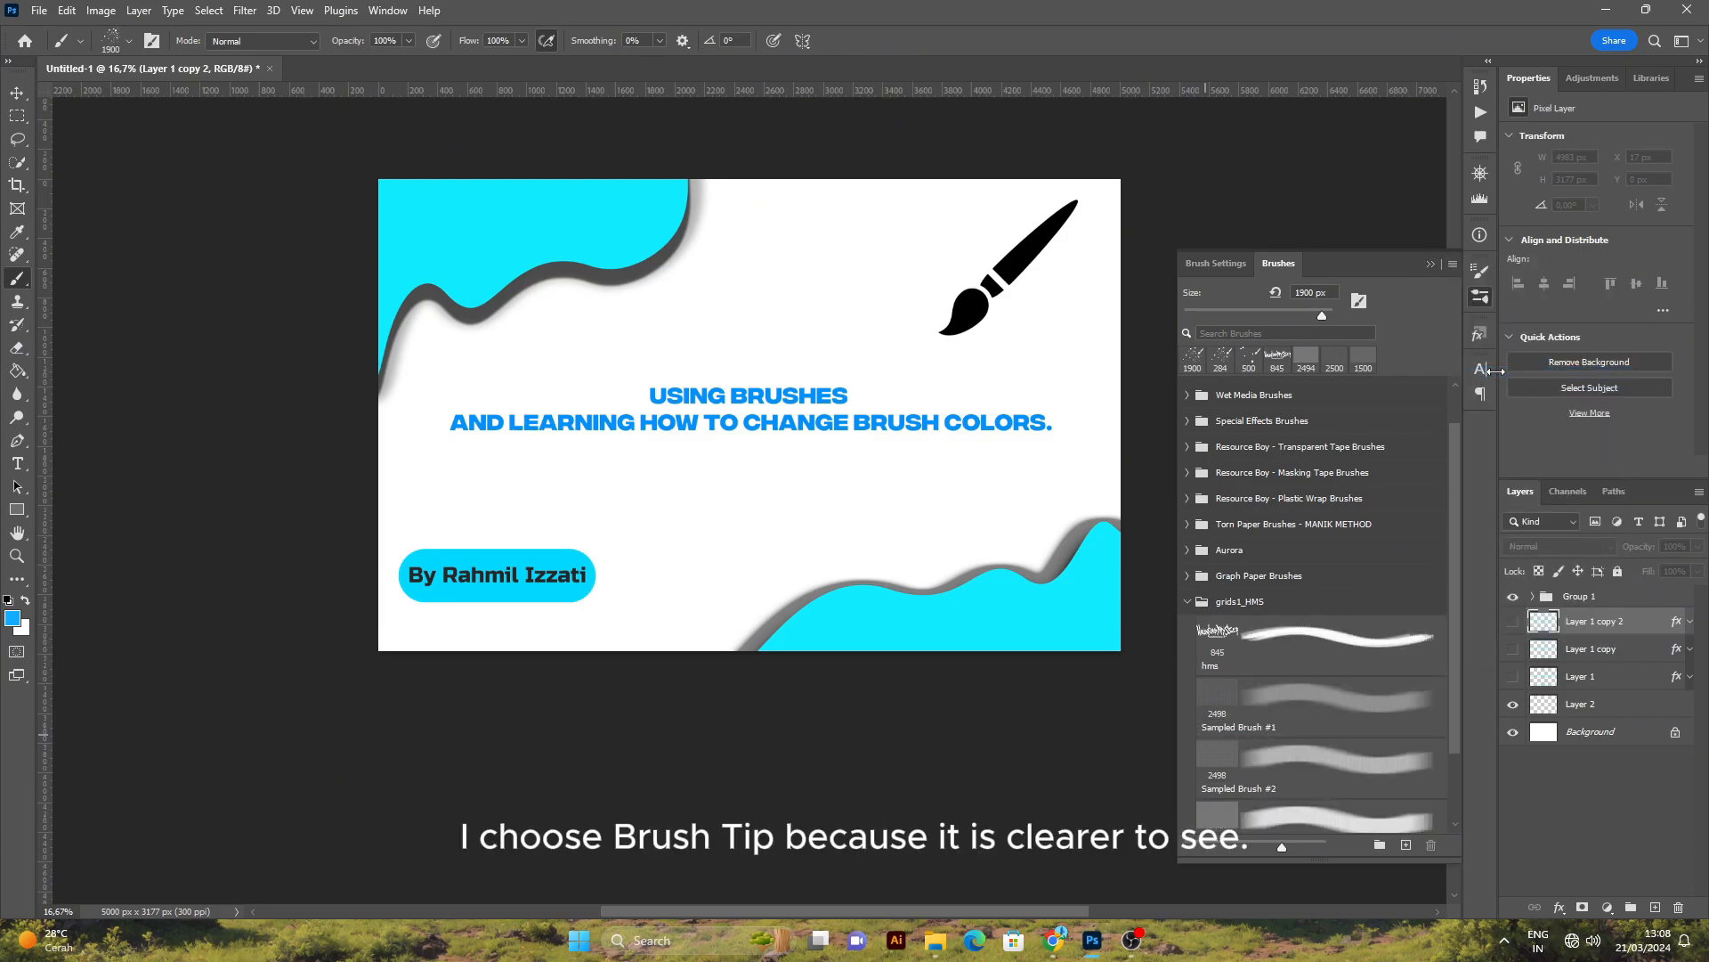
pyautogui.click(1456, 265)
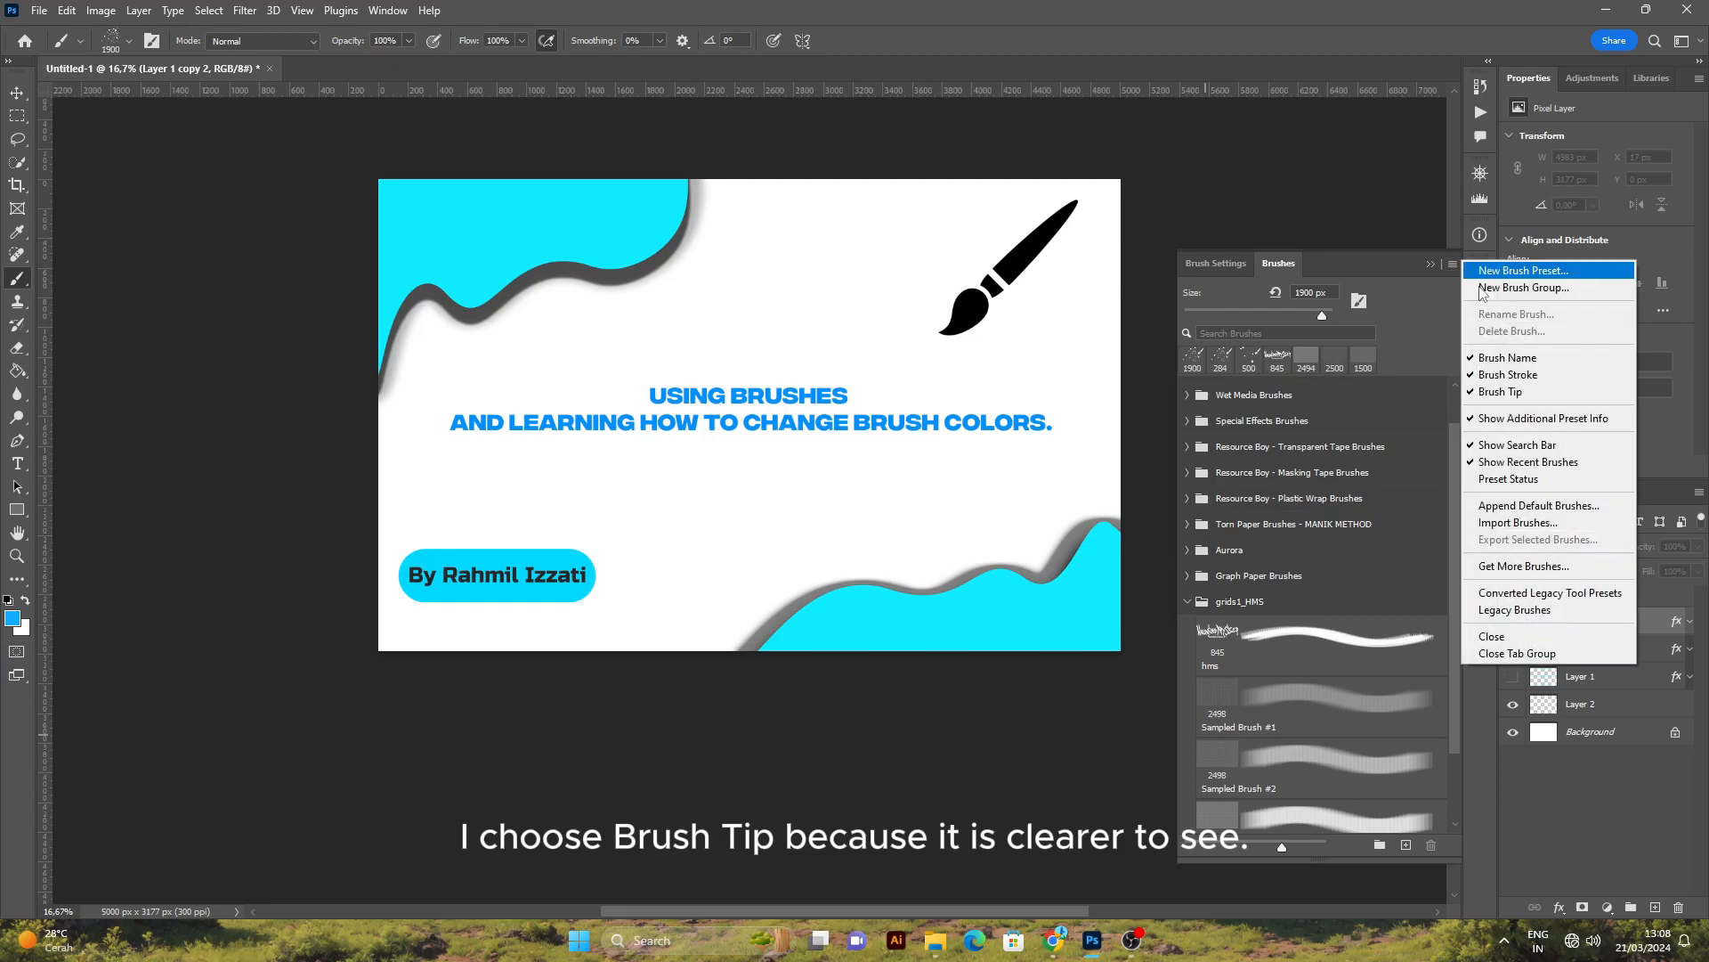
pyautogui.click(1514, 361)
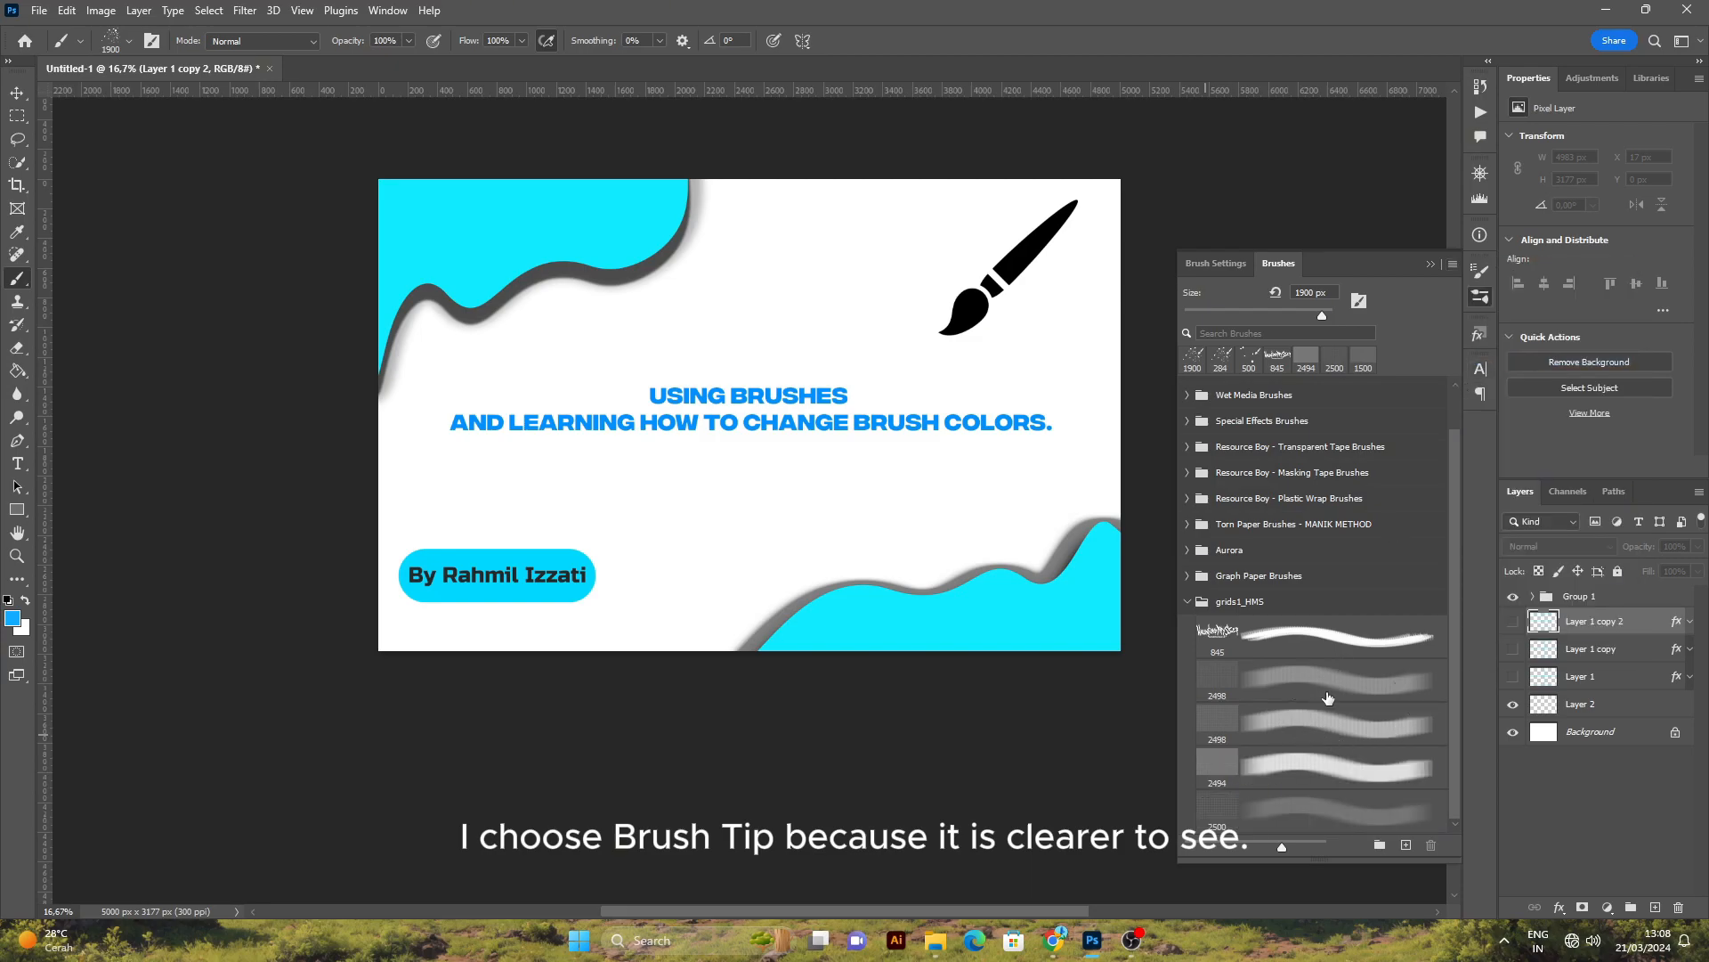
pyautogui.click(1451, 265)
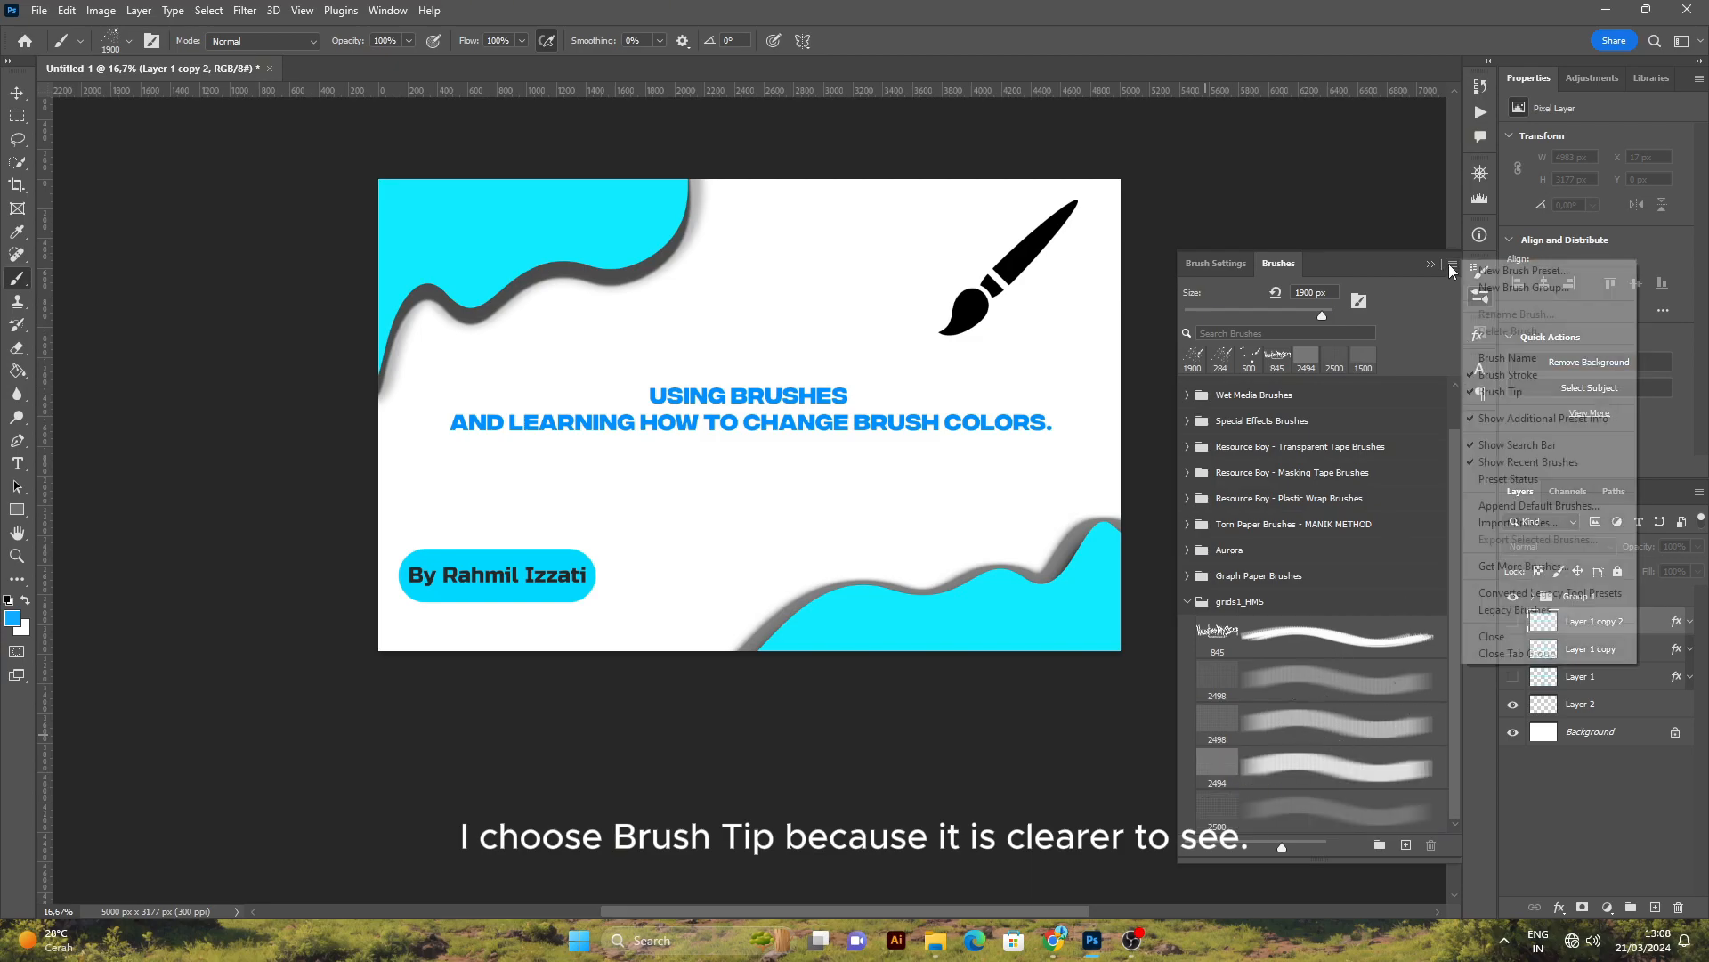
pyautogui.click(1489, 375)
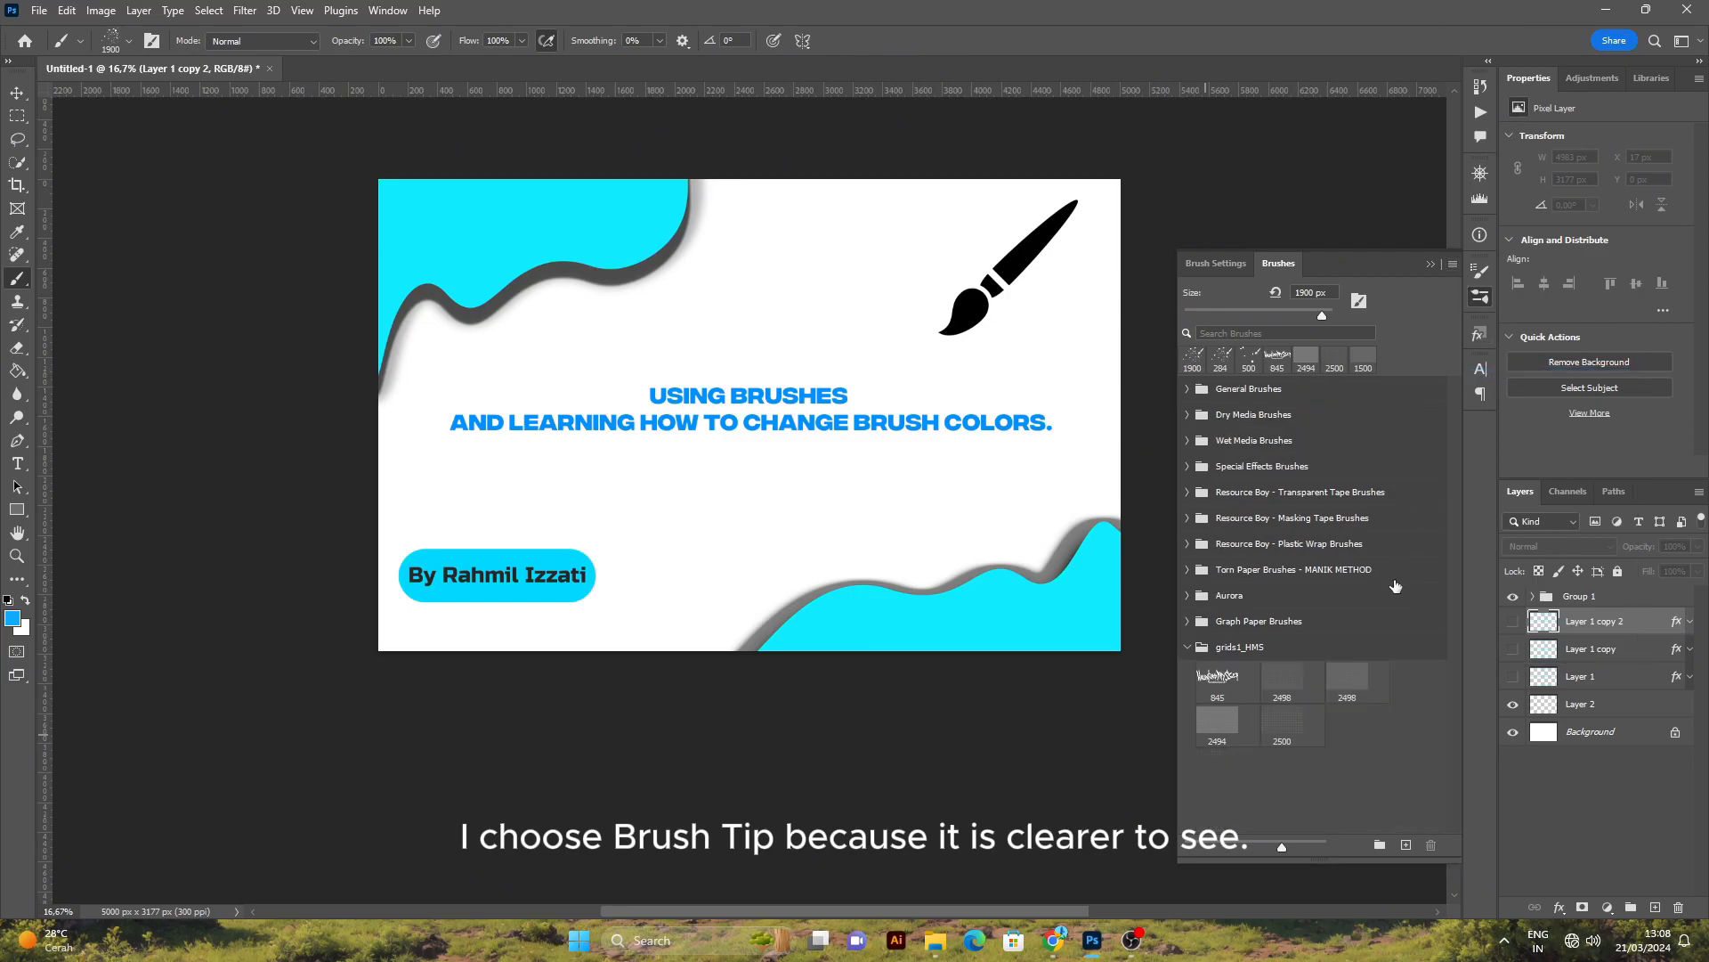
pyautogui.moveTo(1280, 847); pyautogui.dragTo(1327, 846)
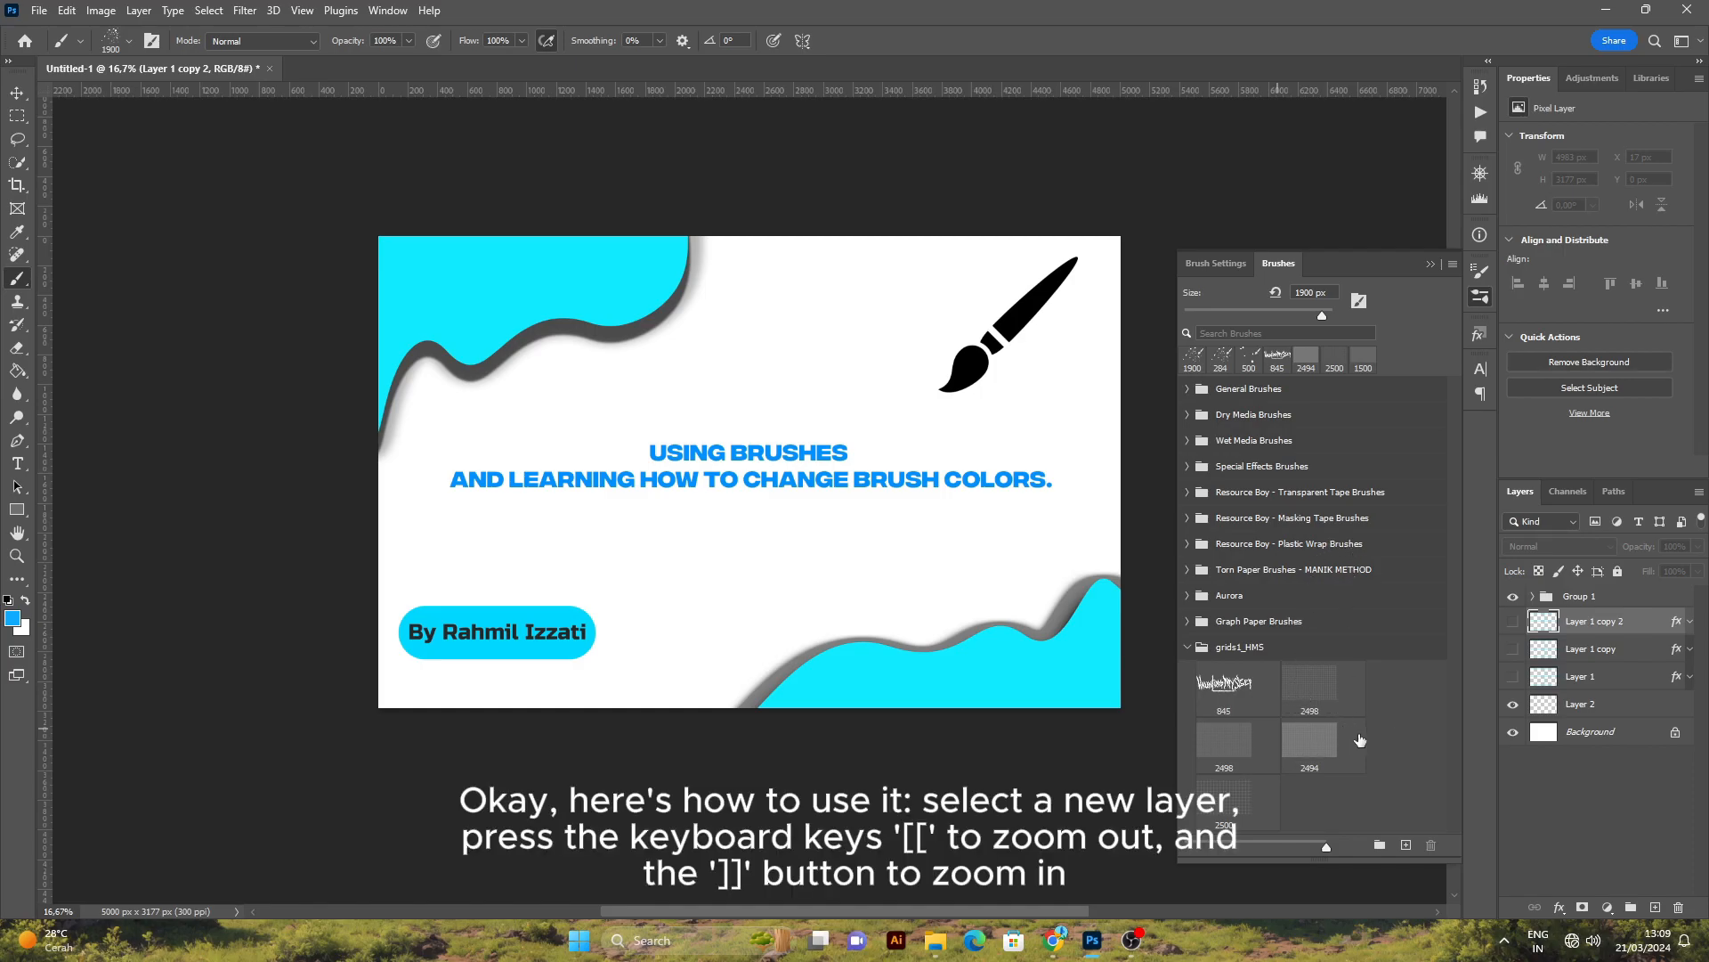
pyautogui.moveTo(1326, 850)
pyautogui.mouseDown()
pyautogui.moveTo(1258, 846)
pyautogui.moveTo(1365, 836)
pyautogui.mouseUp()
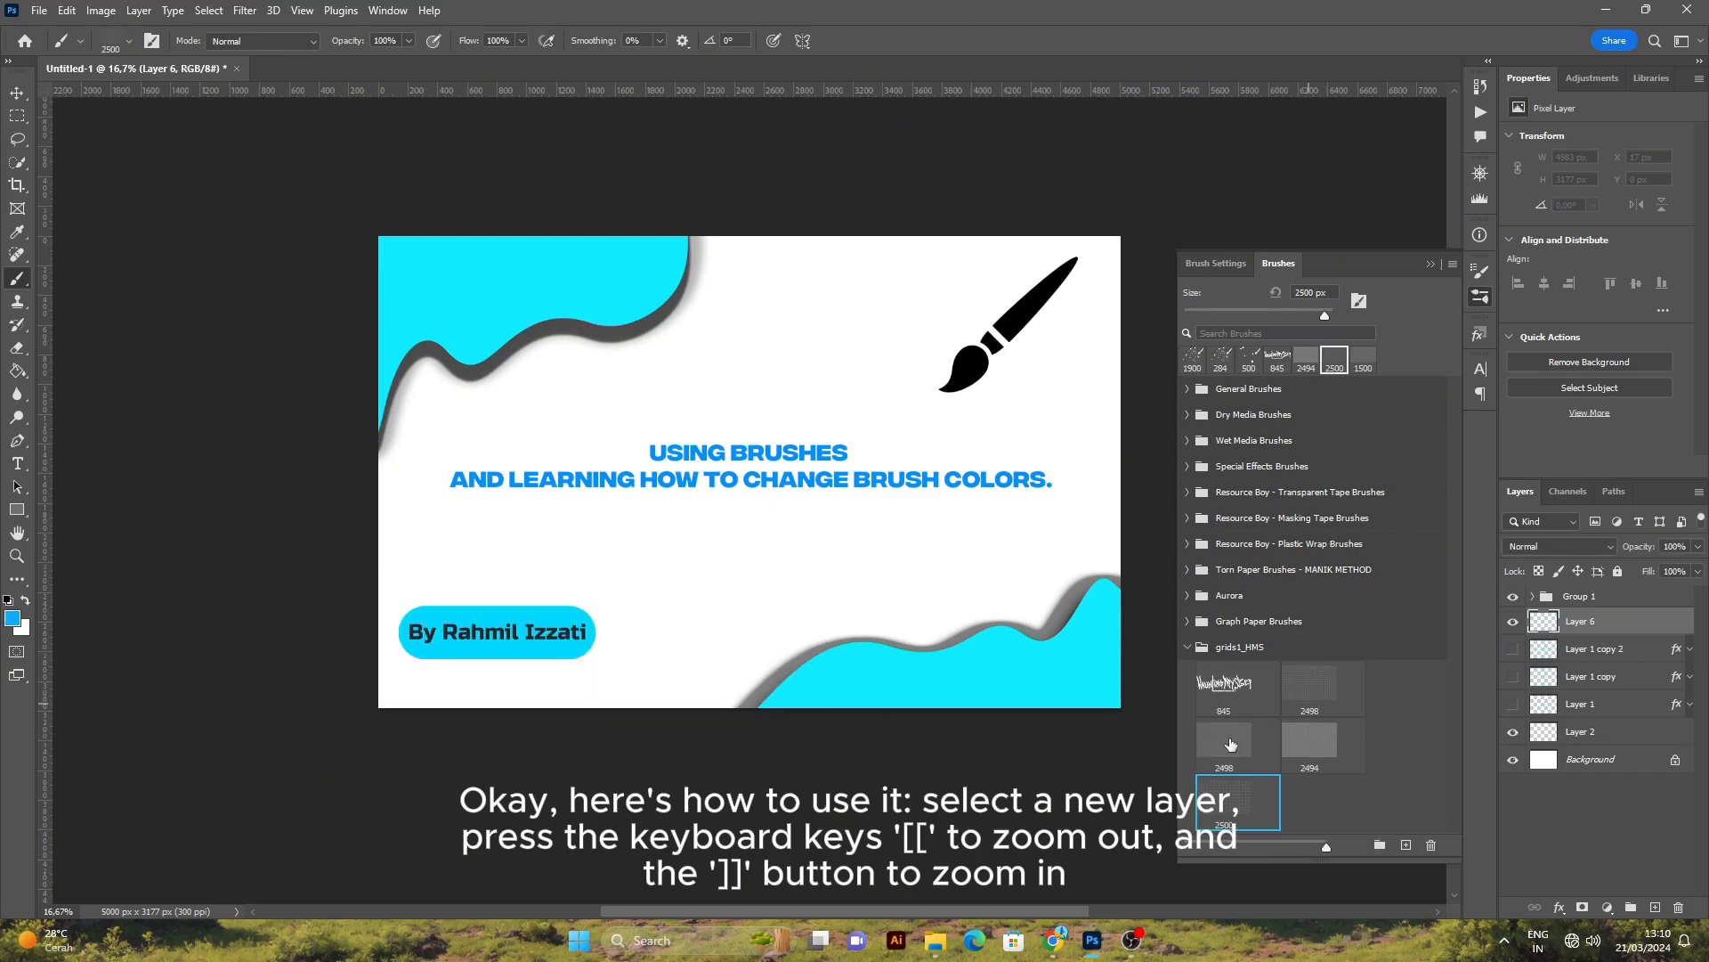
# Choose the grid brush Sampled Brush #2 from grids1_HMS and enlarge it to 4700 px.
pyautogui.click(1230, 745)
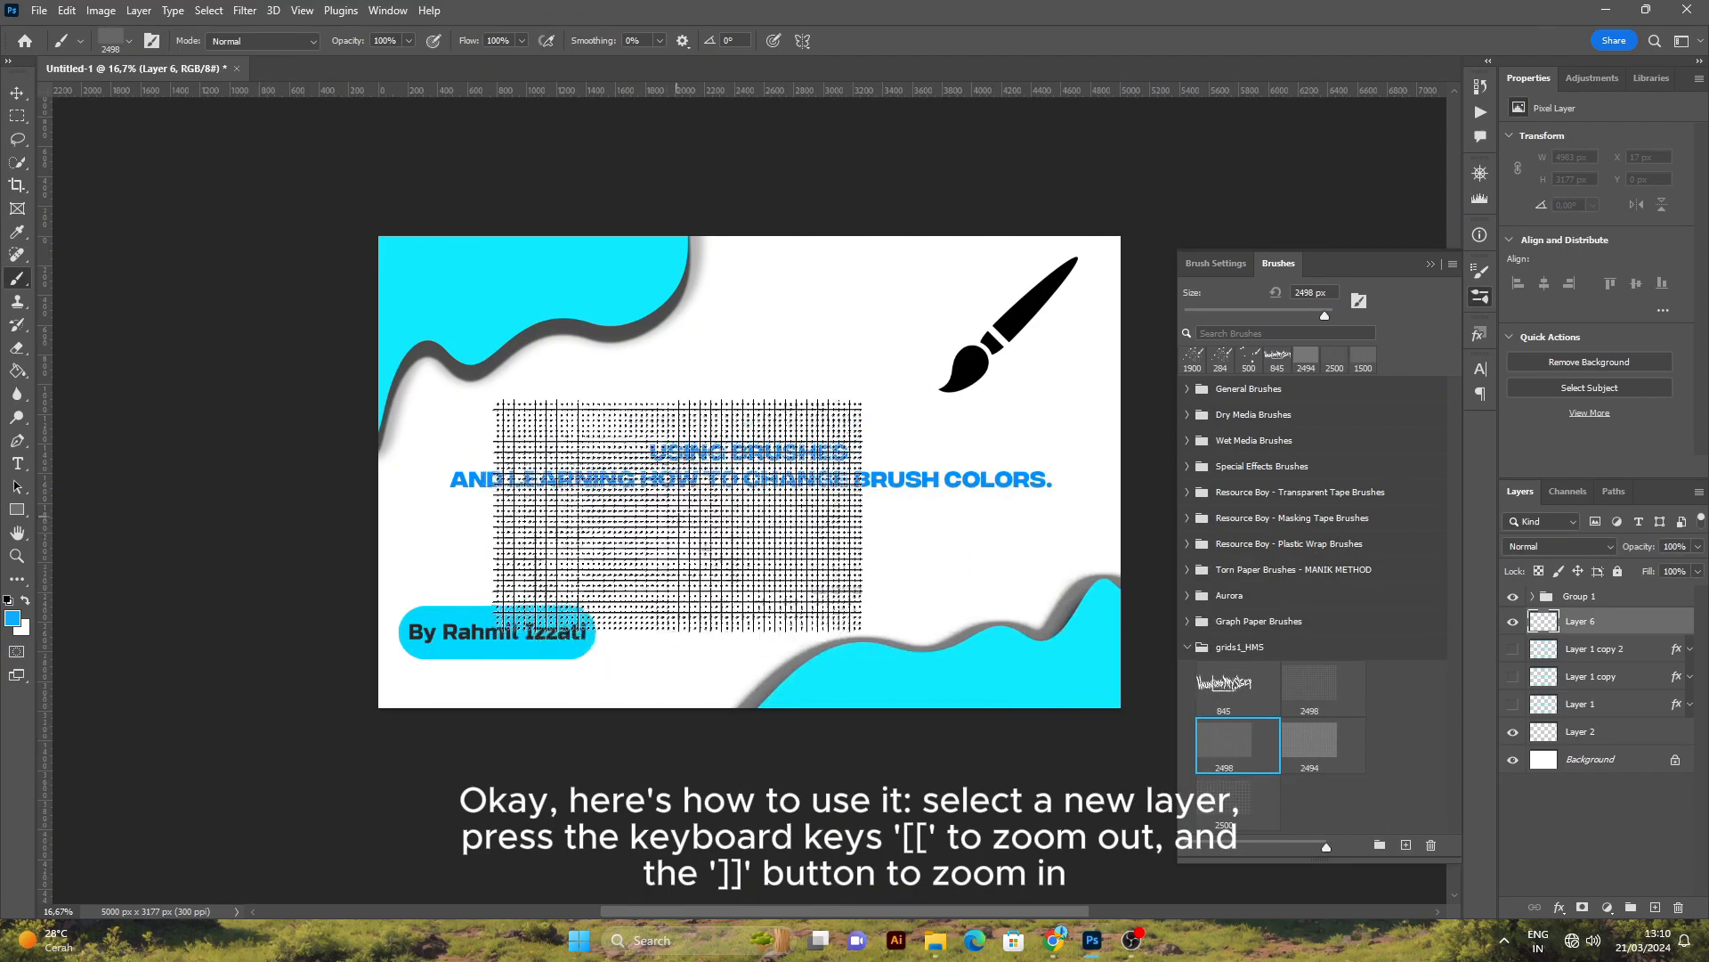
pyautogui.press(']')
pyautogui.press(']')
pyautogui.press(']')
pyautogui.press(']')
pyautogui.press(']')
pyautogui.press(']')
pyautogui.press(']')
pyautogui.press(']')
pyautogui.press(']')
pyautogui.press(']')
pyautogui.press(']')
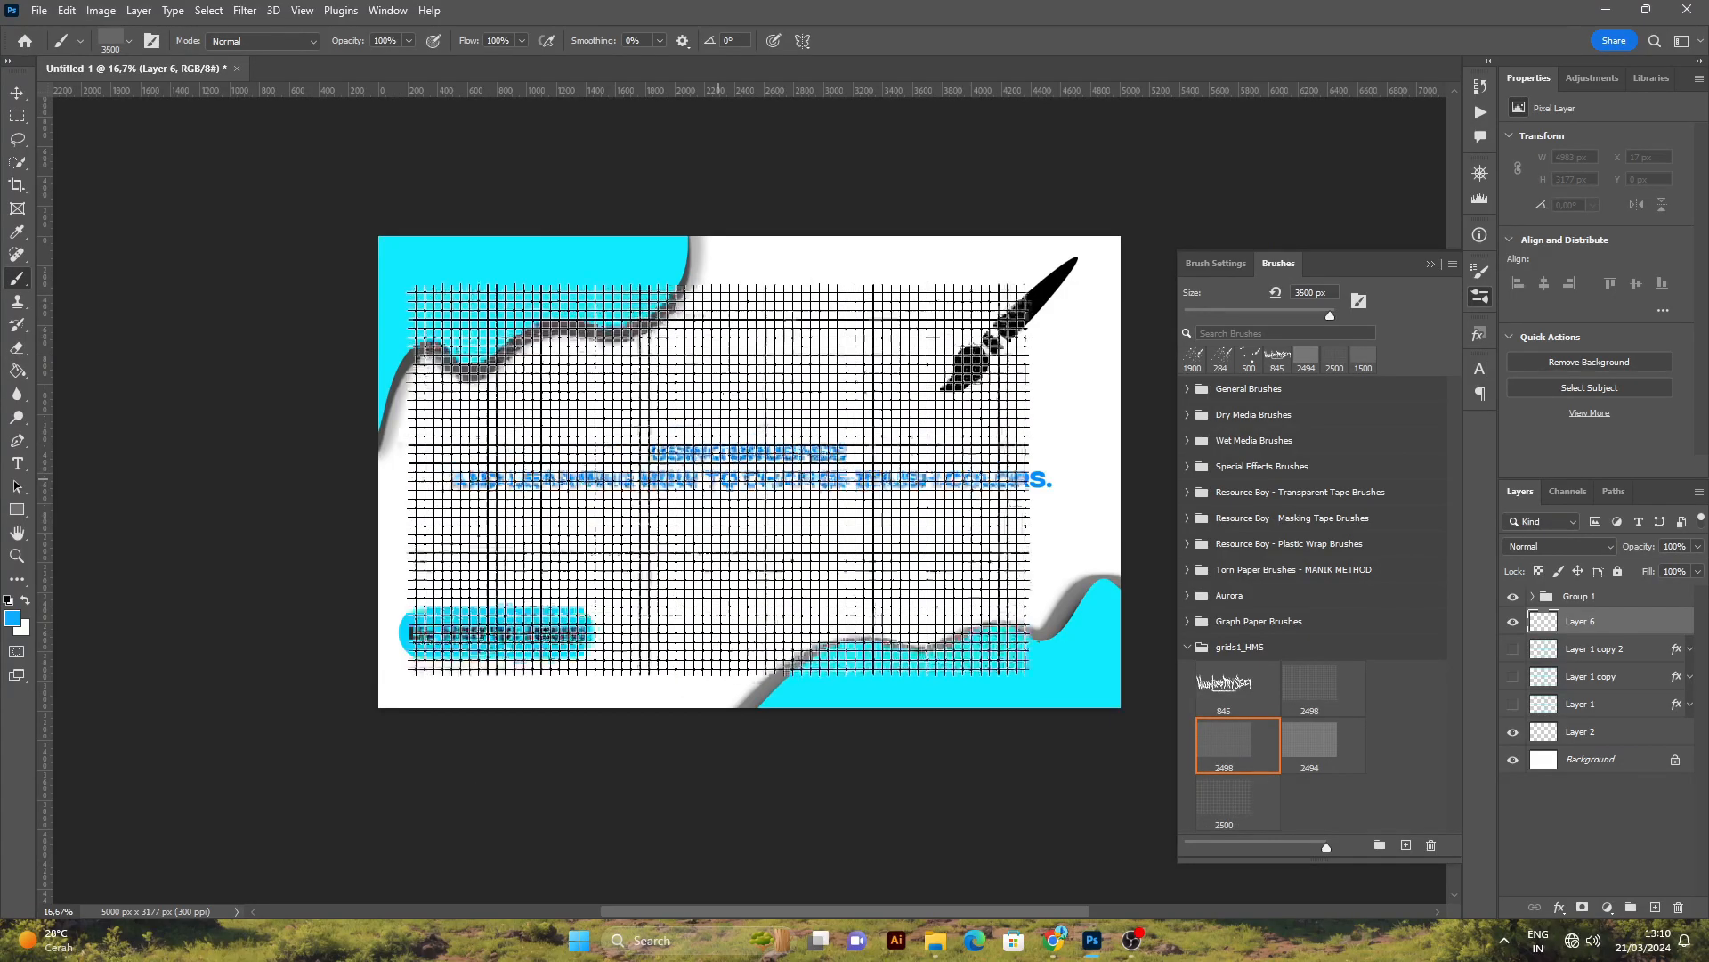
pyautogui.press(']')
pyautogui.press(']')
pyautogui.press(']')
pyautogui.press(']')
pyautogui.press(']')
pyautogui.press(']')
pyautogui.press(']')
pyautogui.press(']')
pyautogui.press(']')
pyautogui.press(']')
pyautogui.press(']')
pyautogui.press(']')
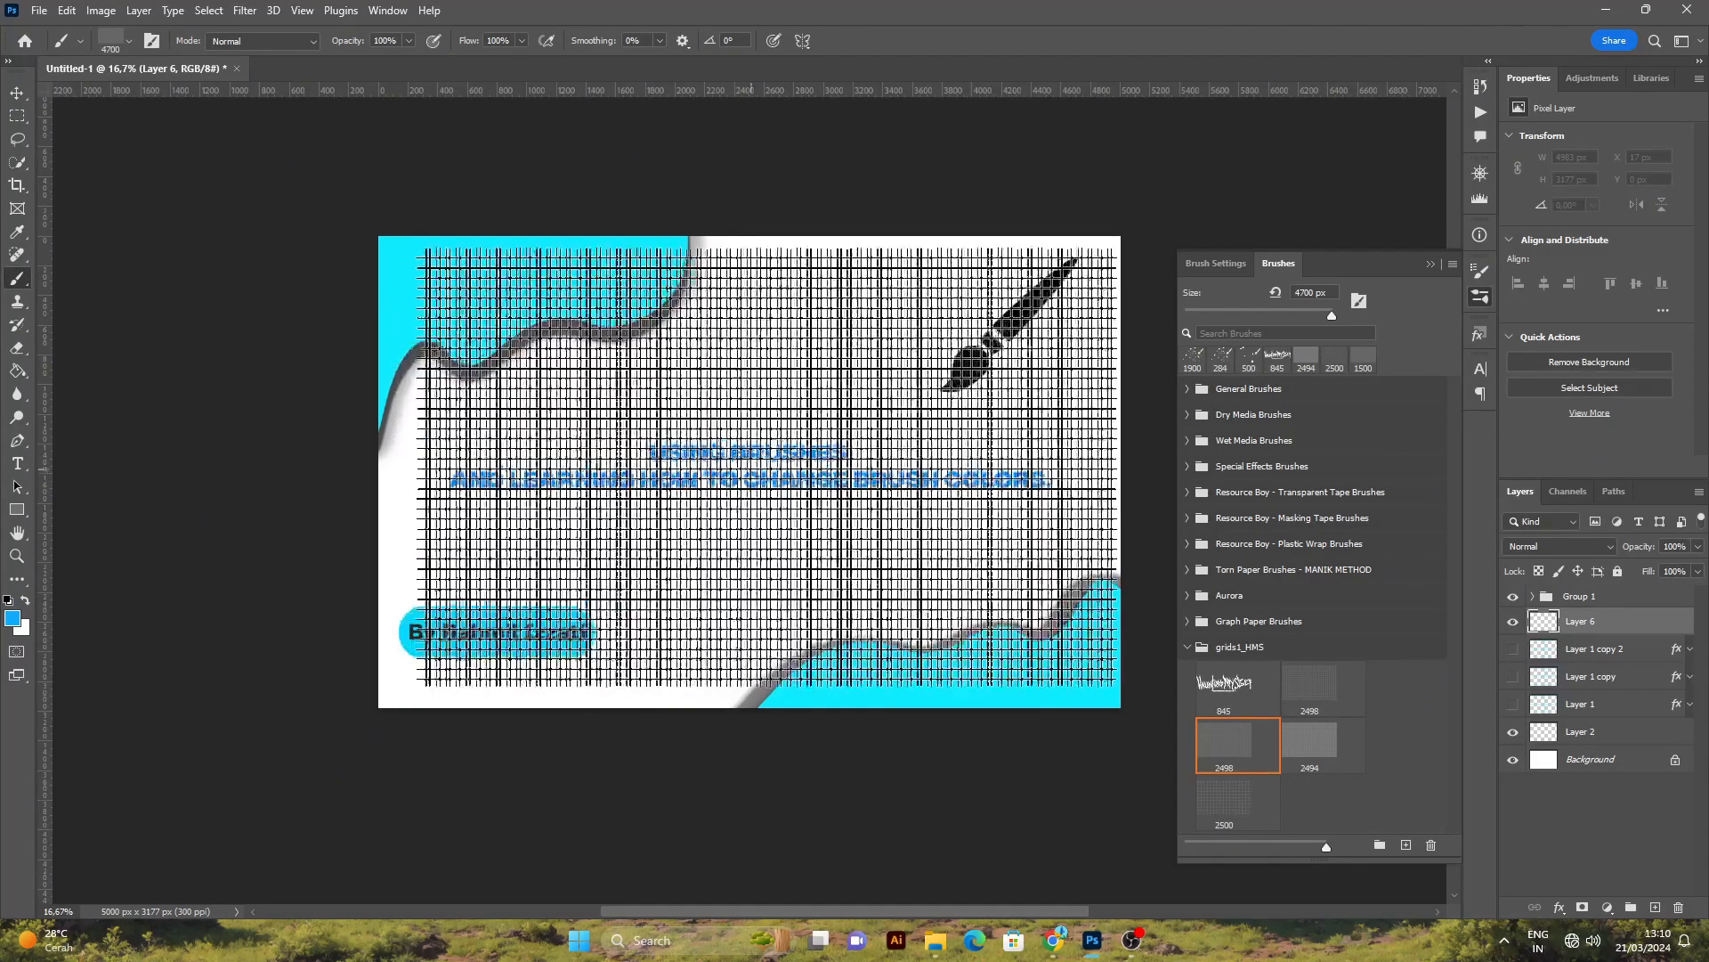
# Set the foreground colour to bright blue, RGB 7, 168, 251.
pyautogui.click(17, 618)
pyautogui.moveTo(1343, 564); pyautogui.dragTo(1376, 540)
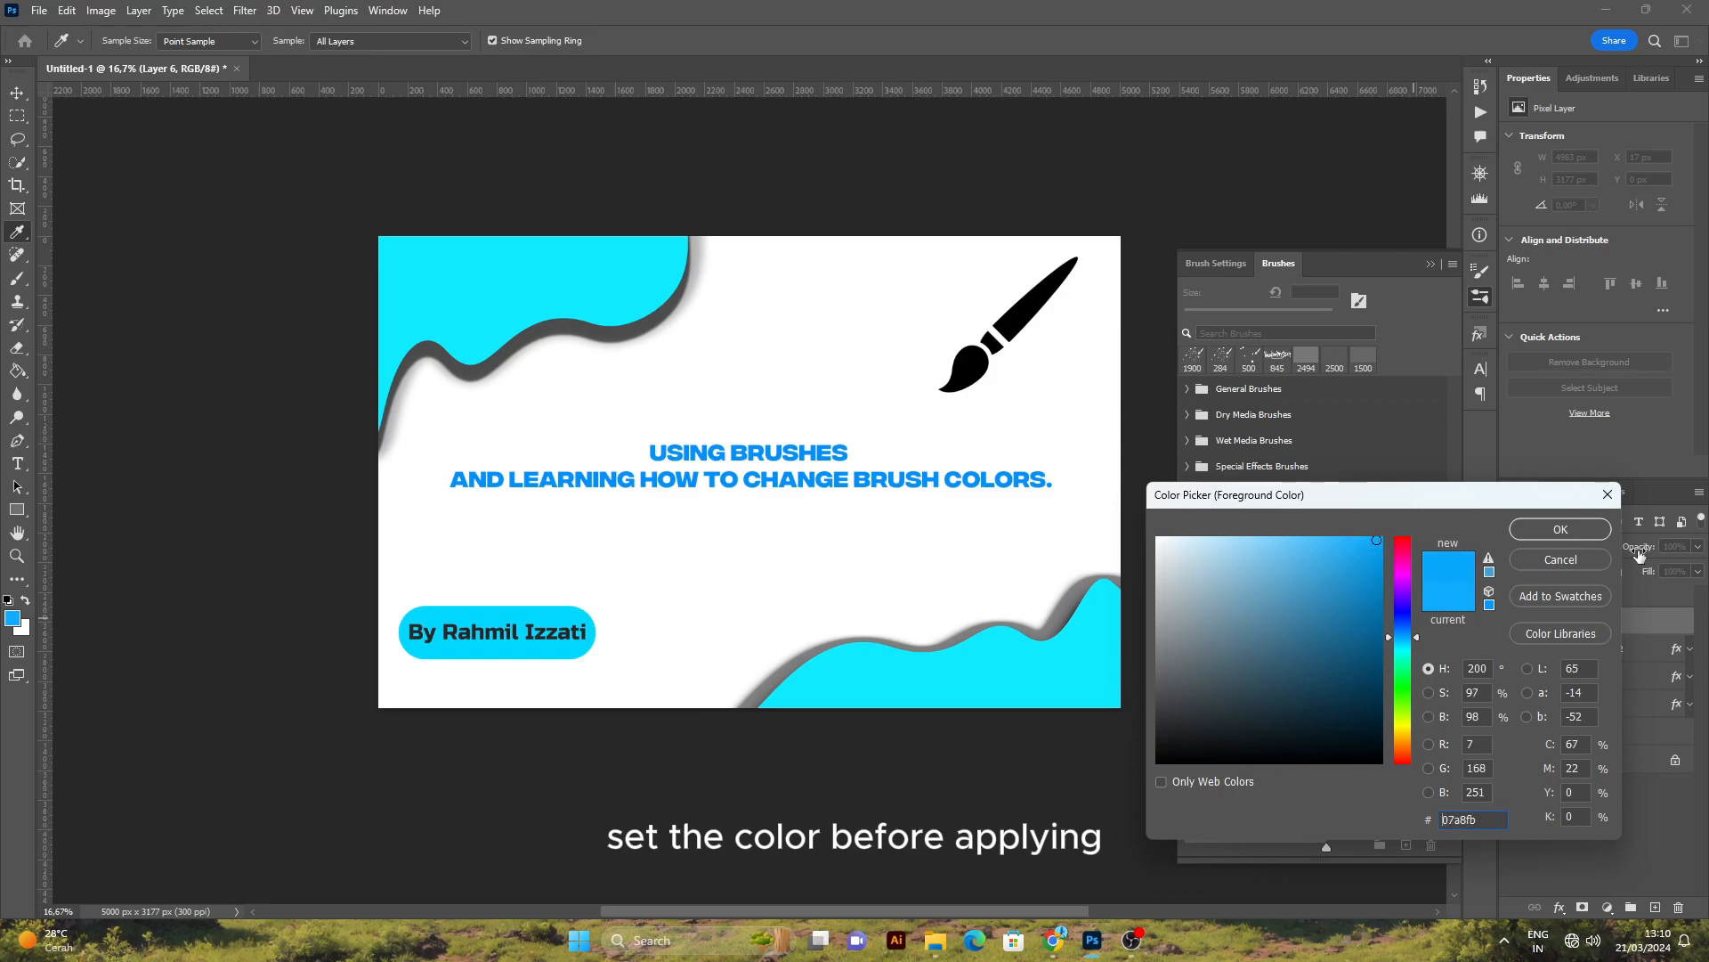
pyautogui.click(1584, 531)
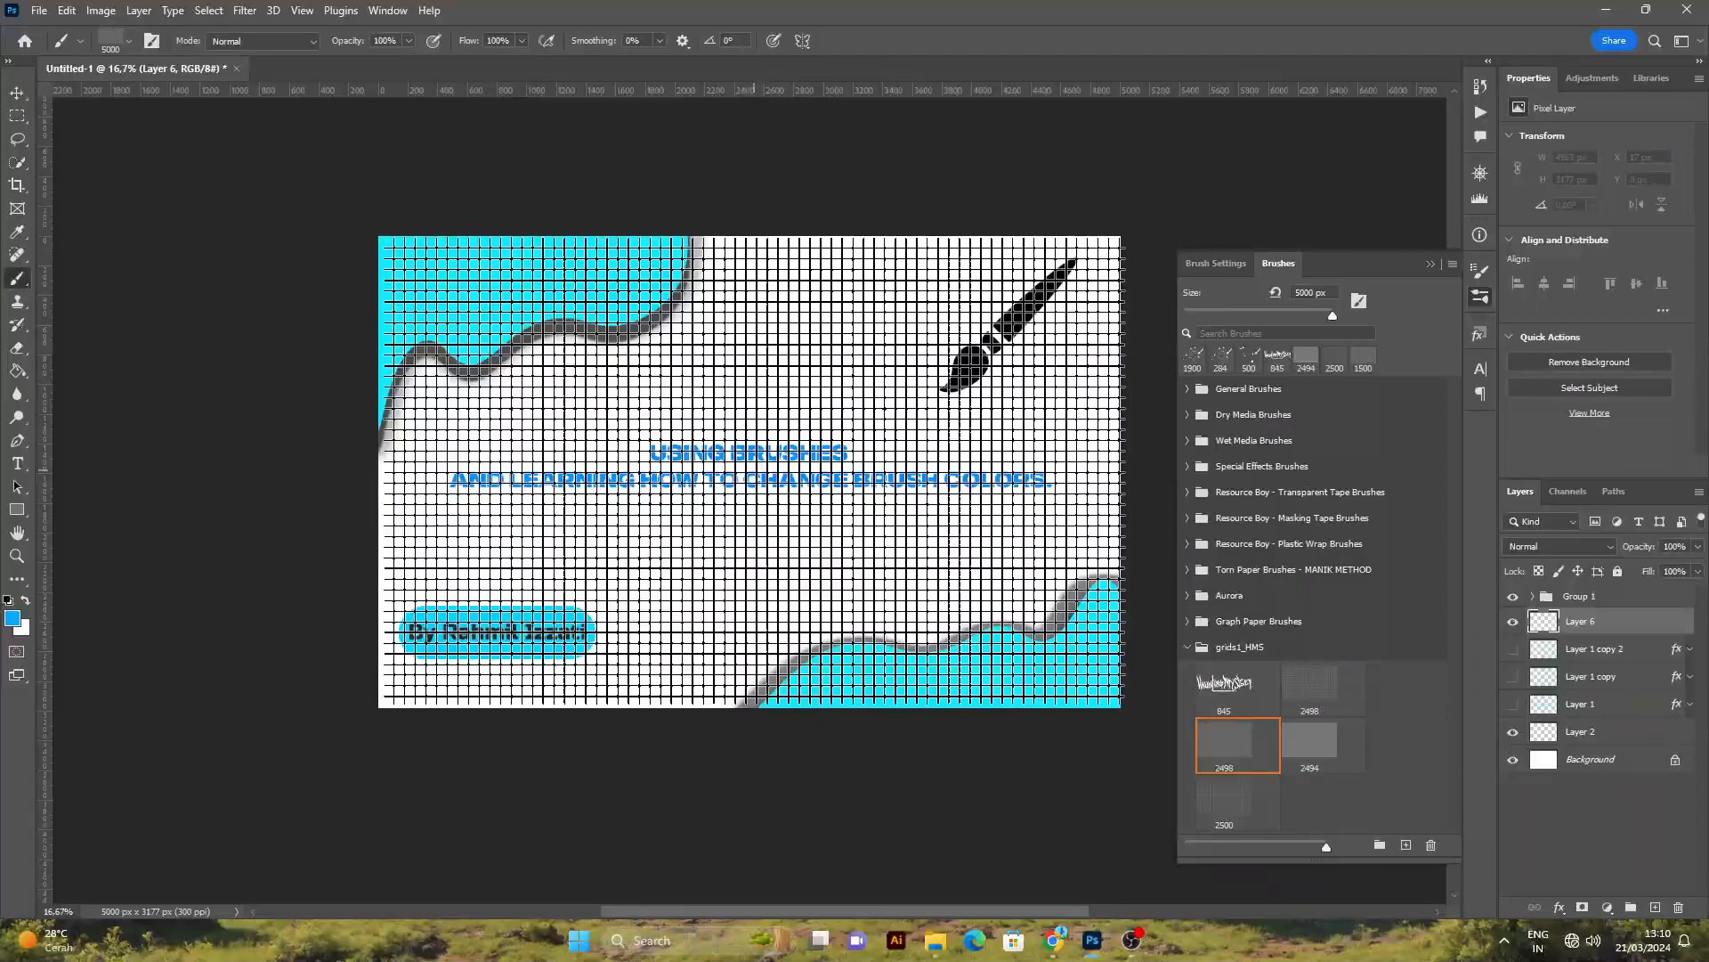
# Stamp the blue grid once at 5000 px over the whole canvas on Layer 6, then switch to the Move tool and collapse the brush list.
pyautogui.click(758, 475)
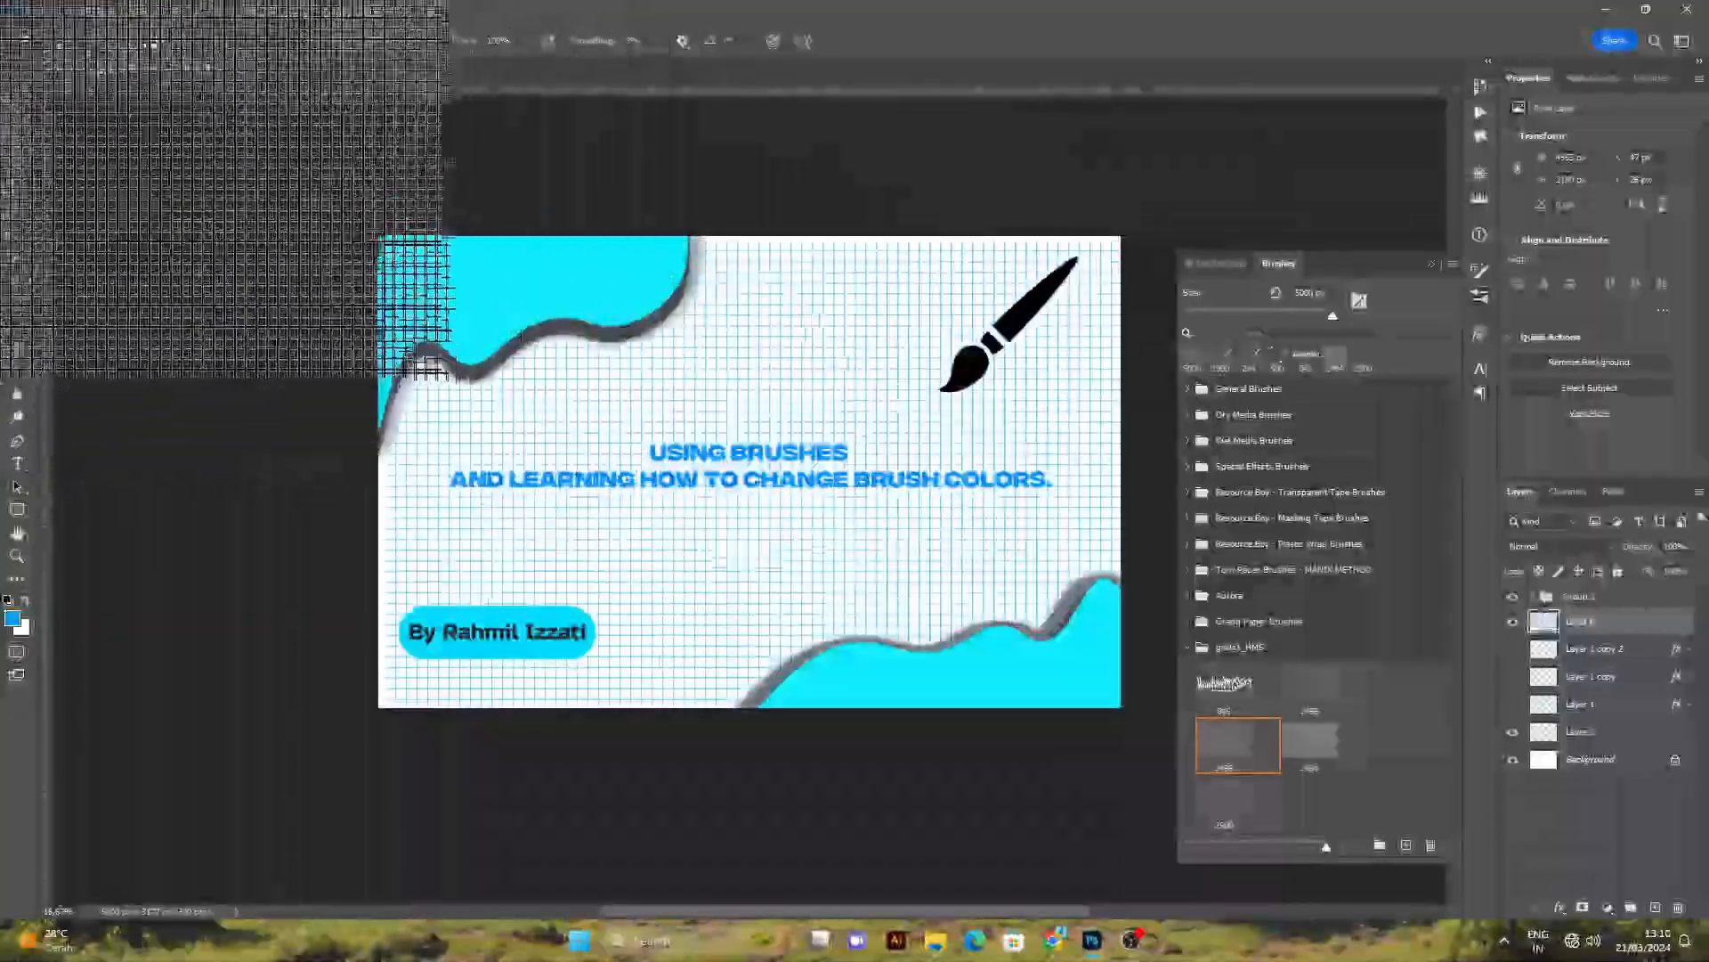
pyautogui.click(16, 95)
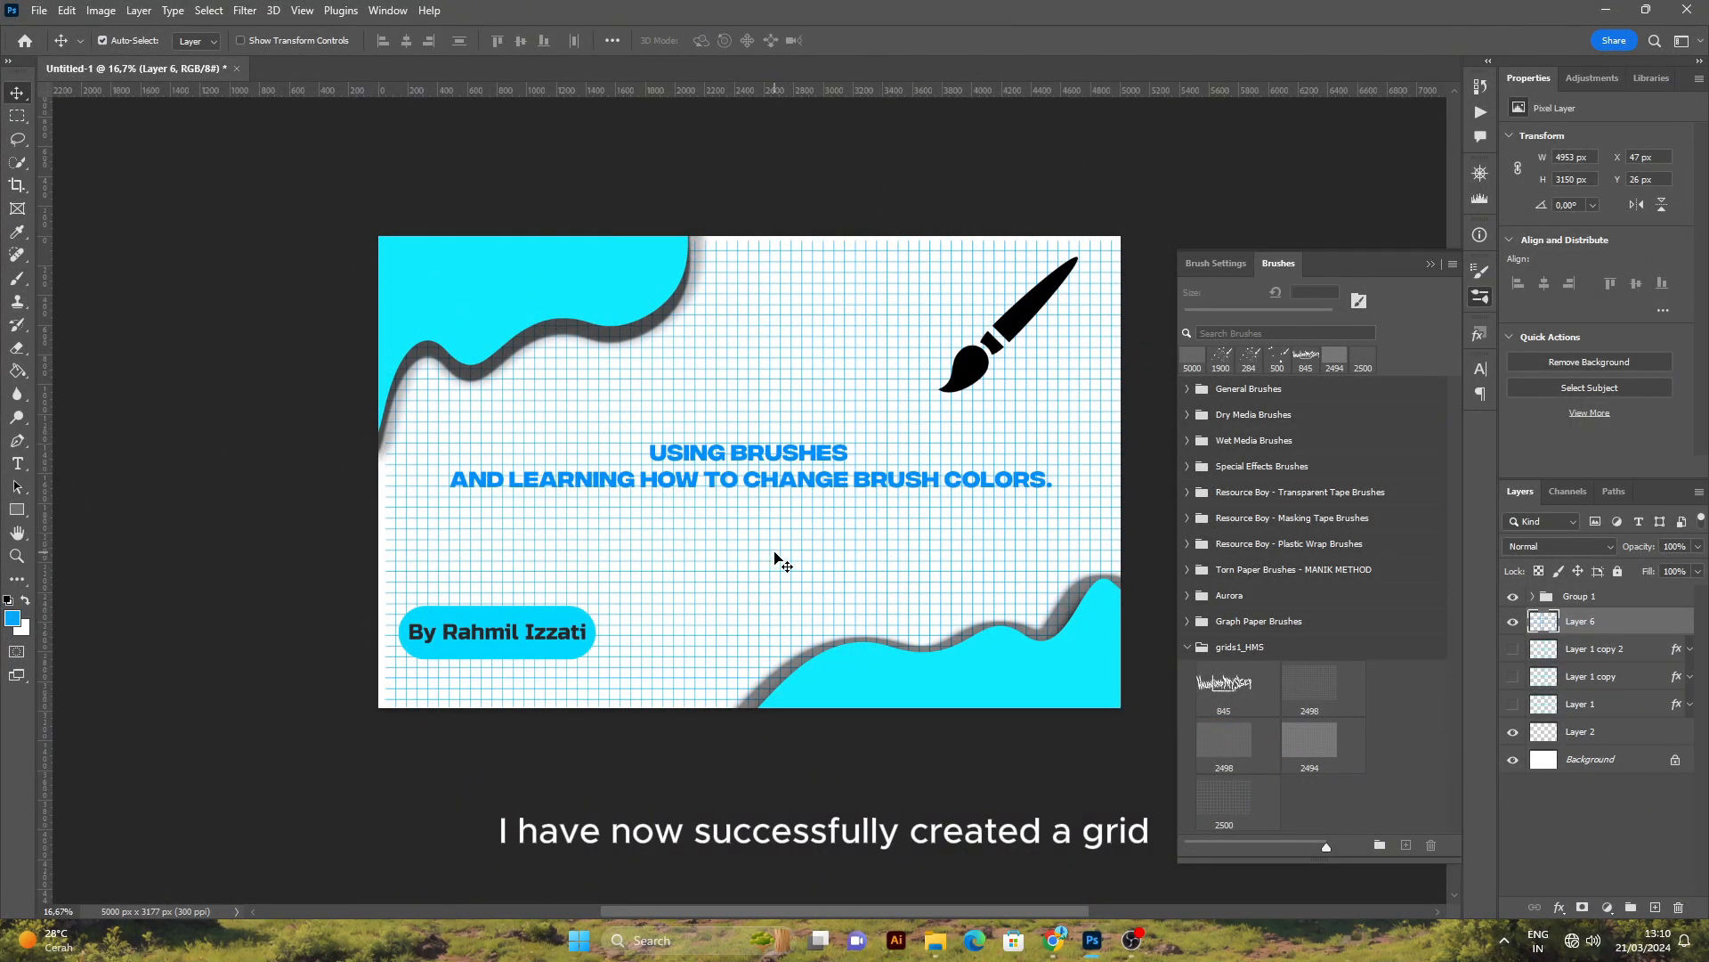
pyautogui.click(1433, 263)
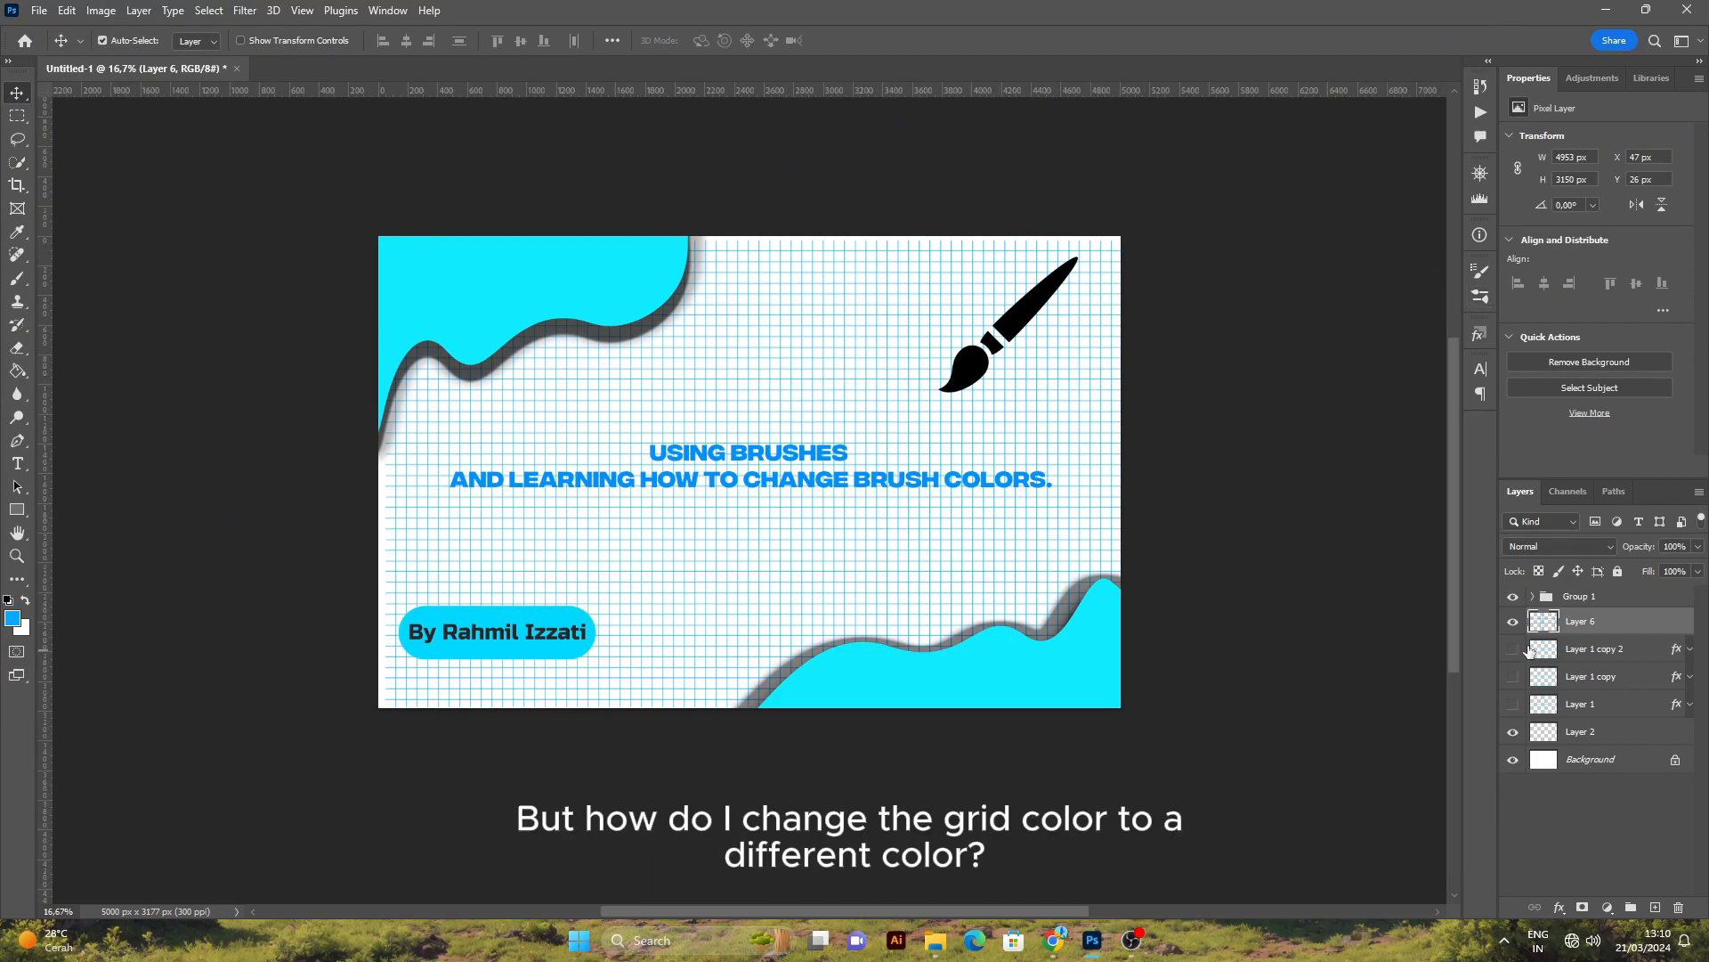
# Compare the grid on Layer 6 with those on Layer 1 copy 2 and Layer 1 copy by toggling layer visibility.
pyautogui.click(1514, 621)
pyautogui.click(1513, 649)
pyautogui.click(1513, 649)
pyautogui.click(1513, 676)
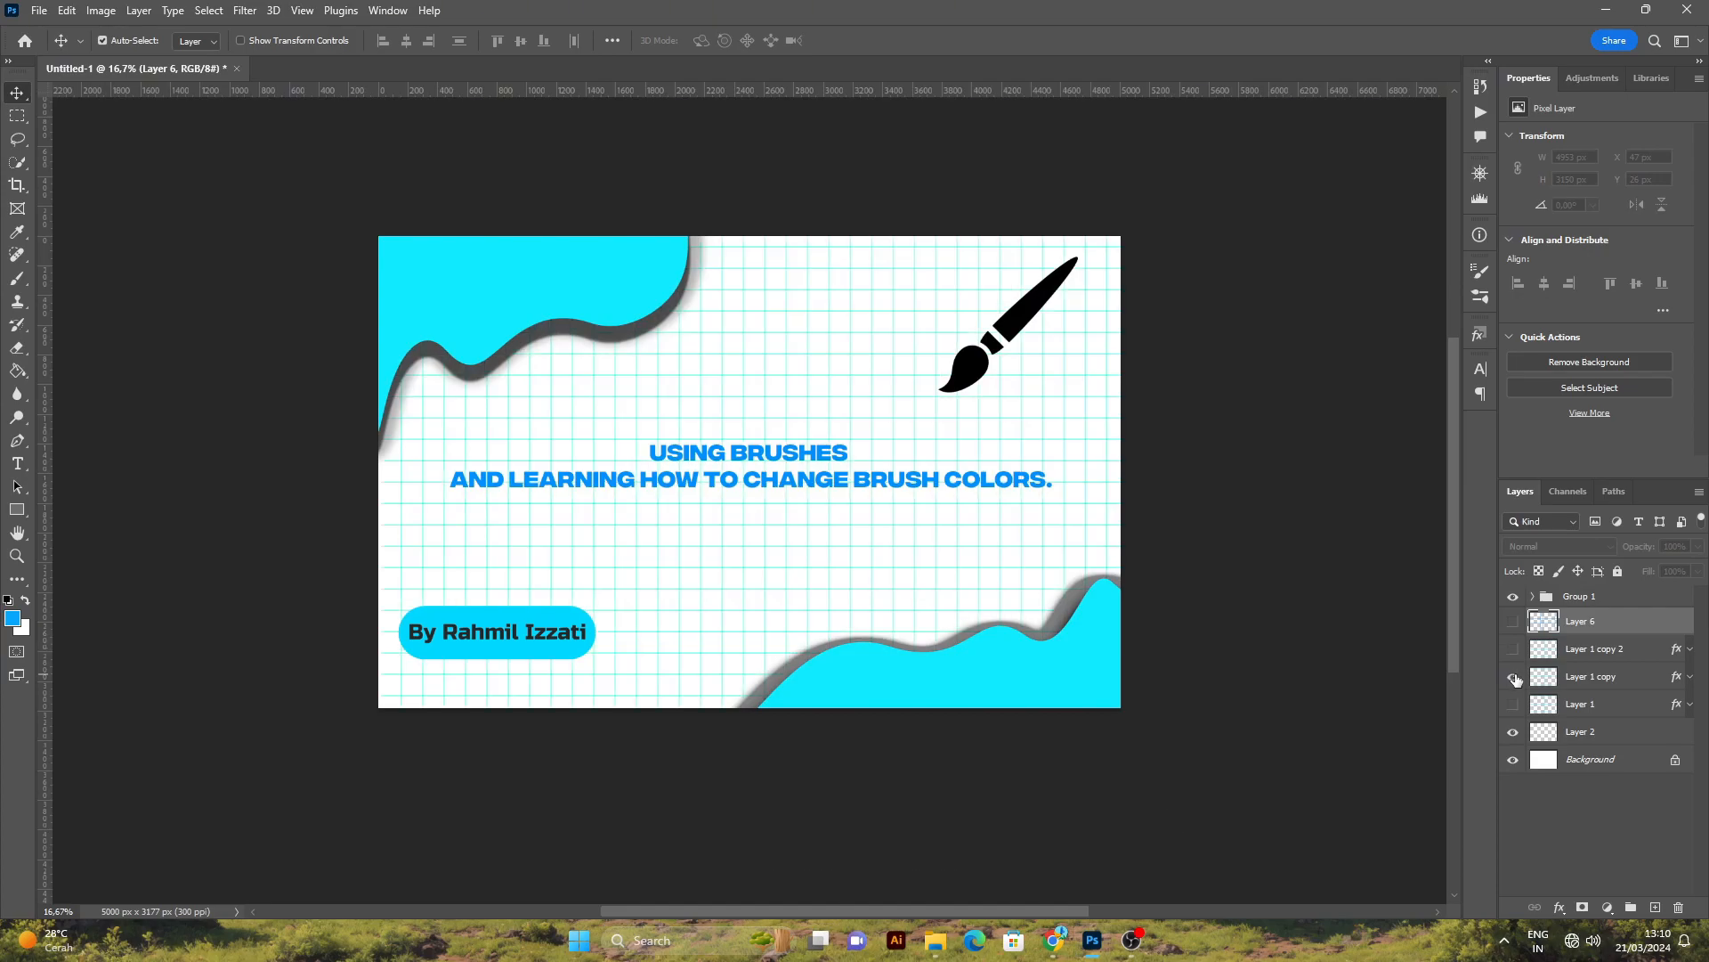
pyautogui.click(1514, 677)
pyautogui.click(1513, 621)
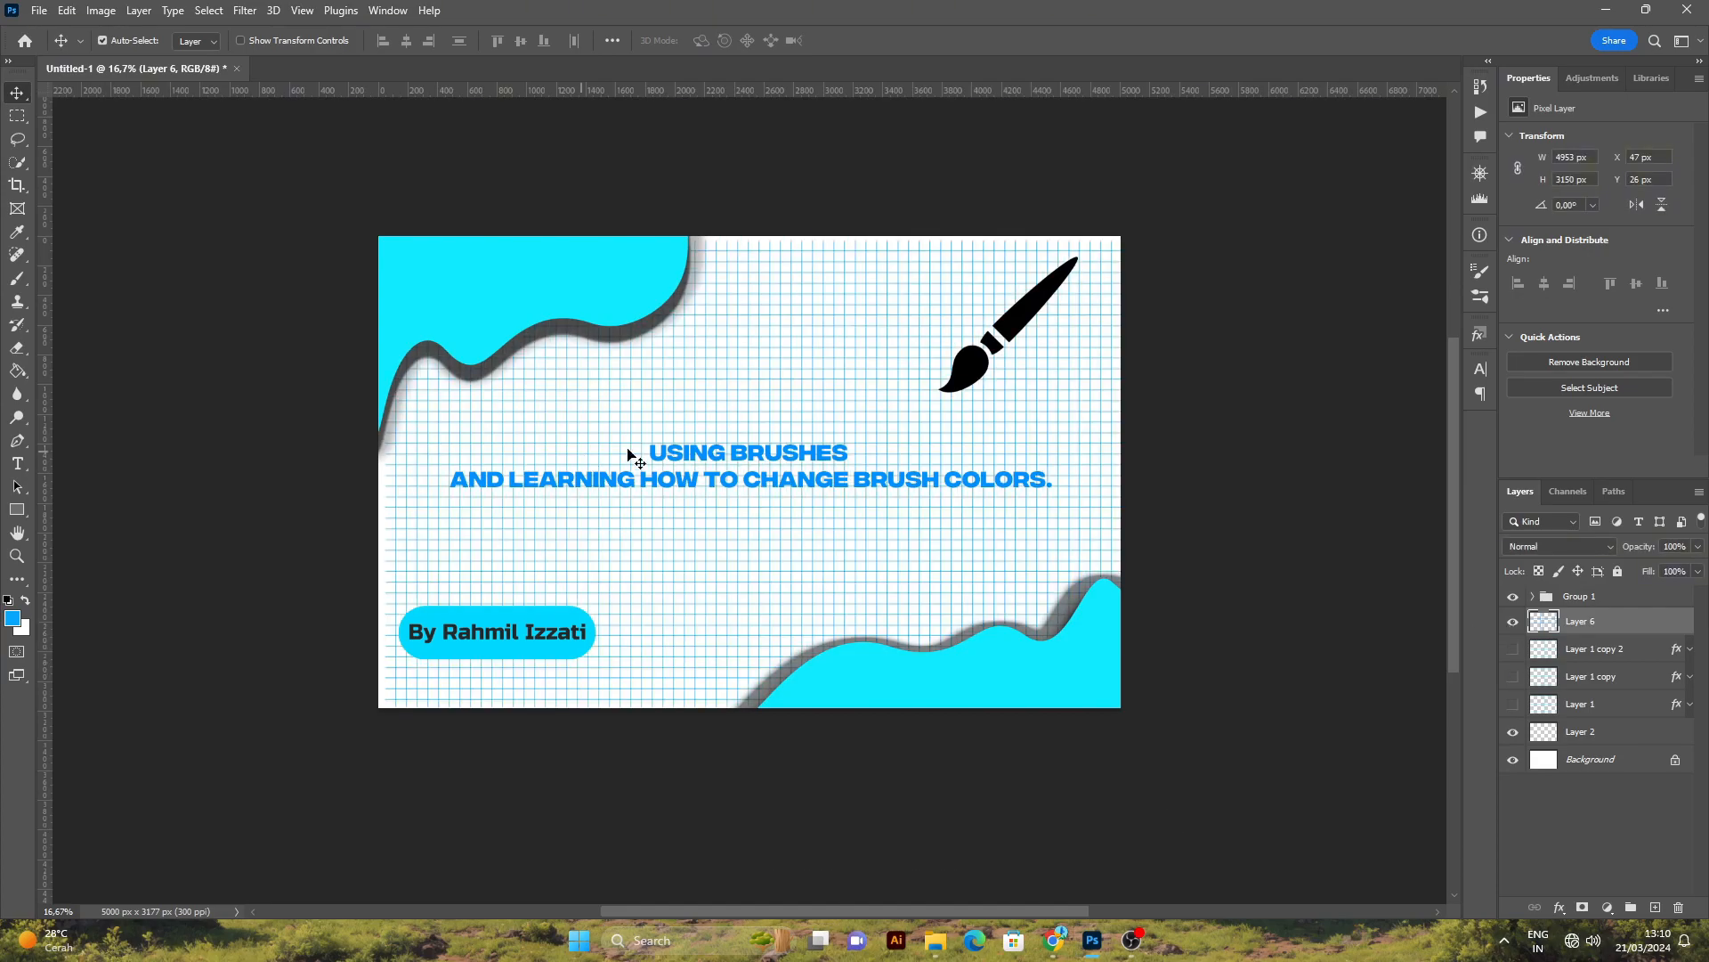
pyautogui.click(12, 619)
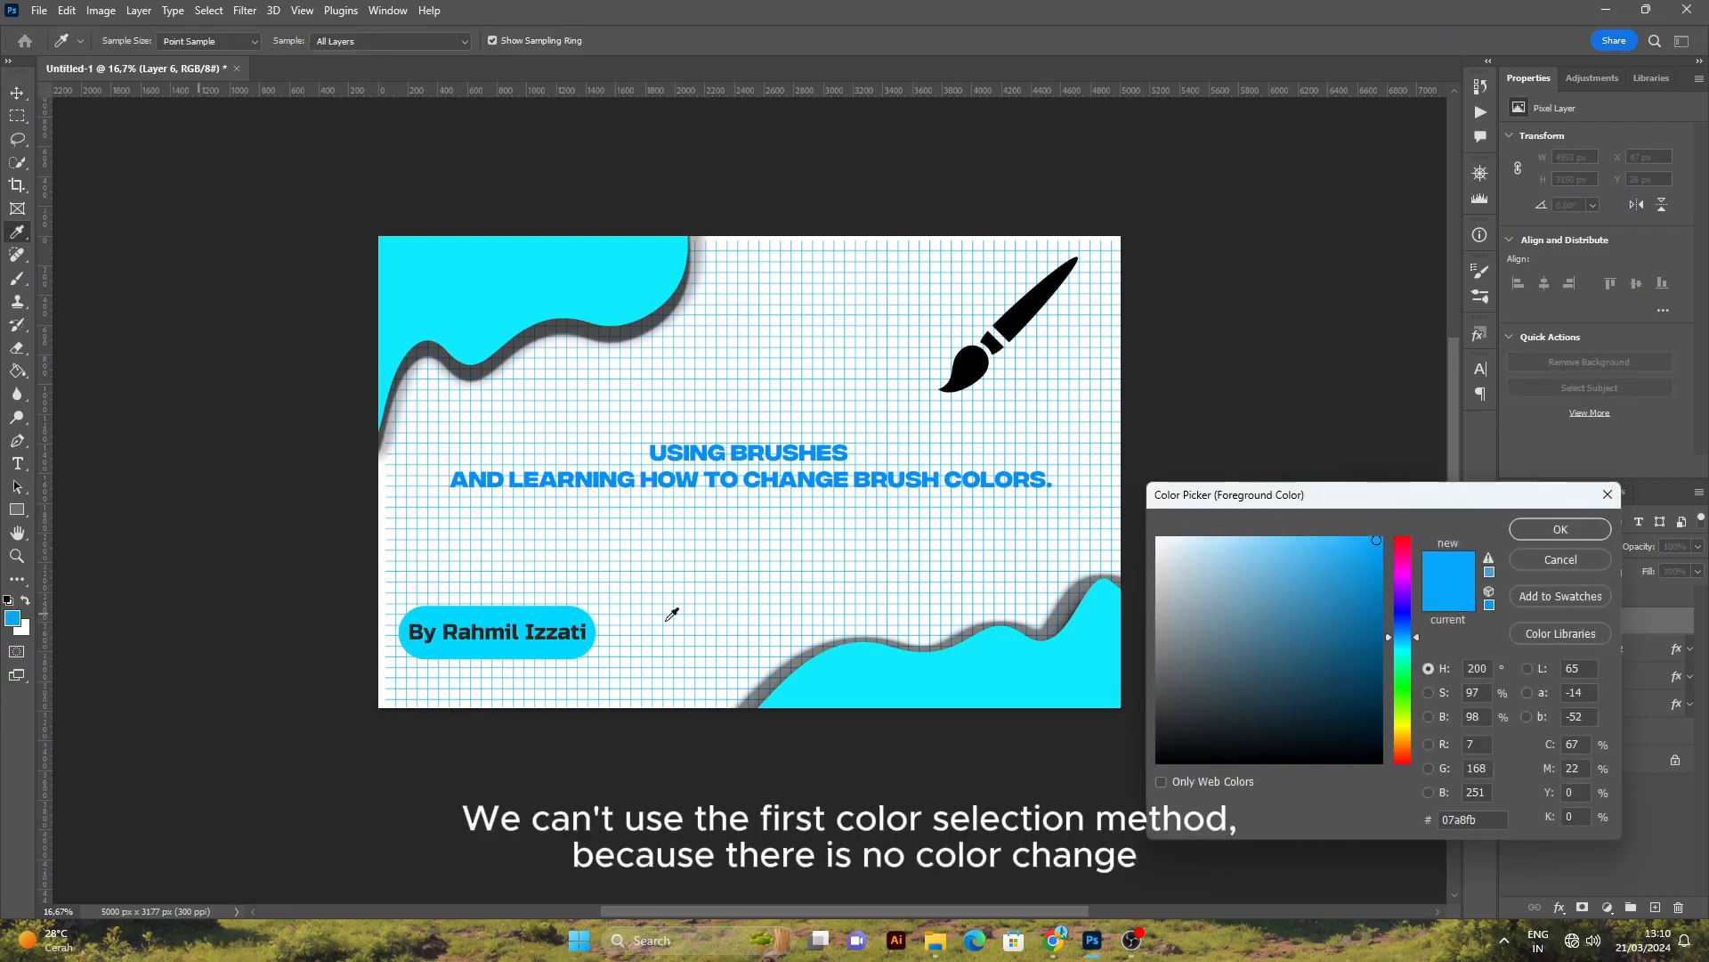
pyautogui.moveTo(1406, 636); pyautogui.dragTo(1397, 668)
pyautogui.moveTo(1374, 544)
pyautogui.mouseDown()
pyautogui.moveTo(1284, 636)
pyautogui.moveTo(1346, 581)
pyautogui.mouseUp()
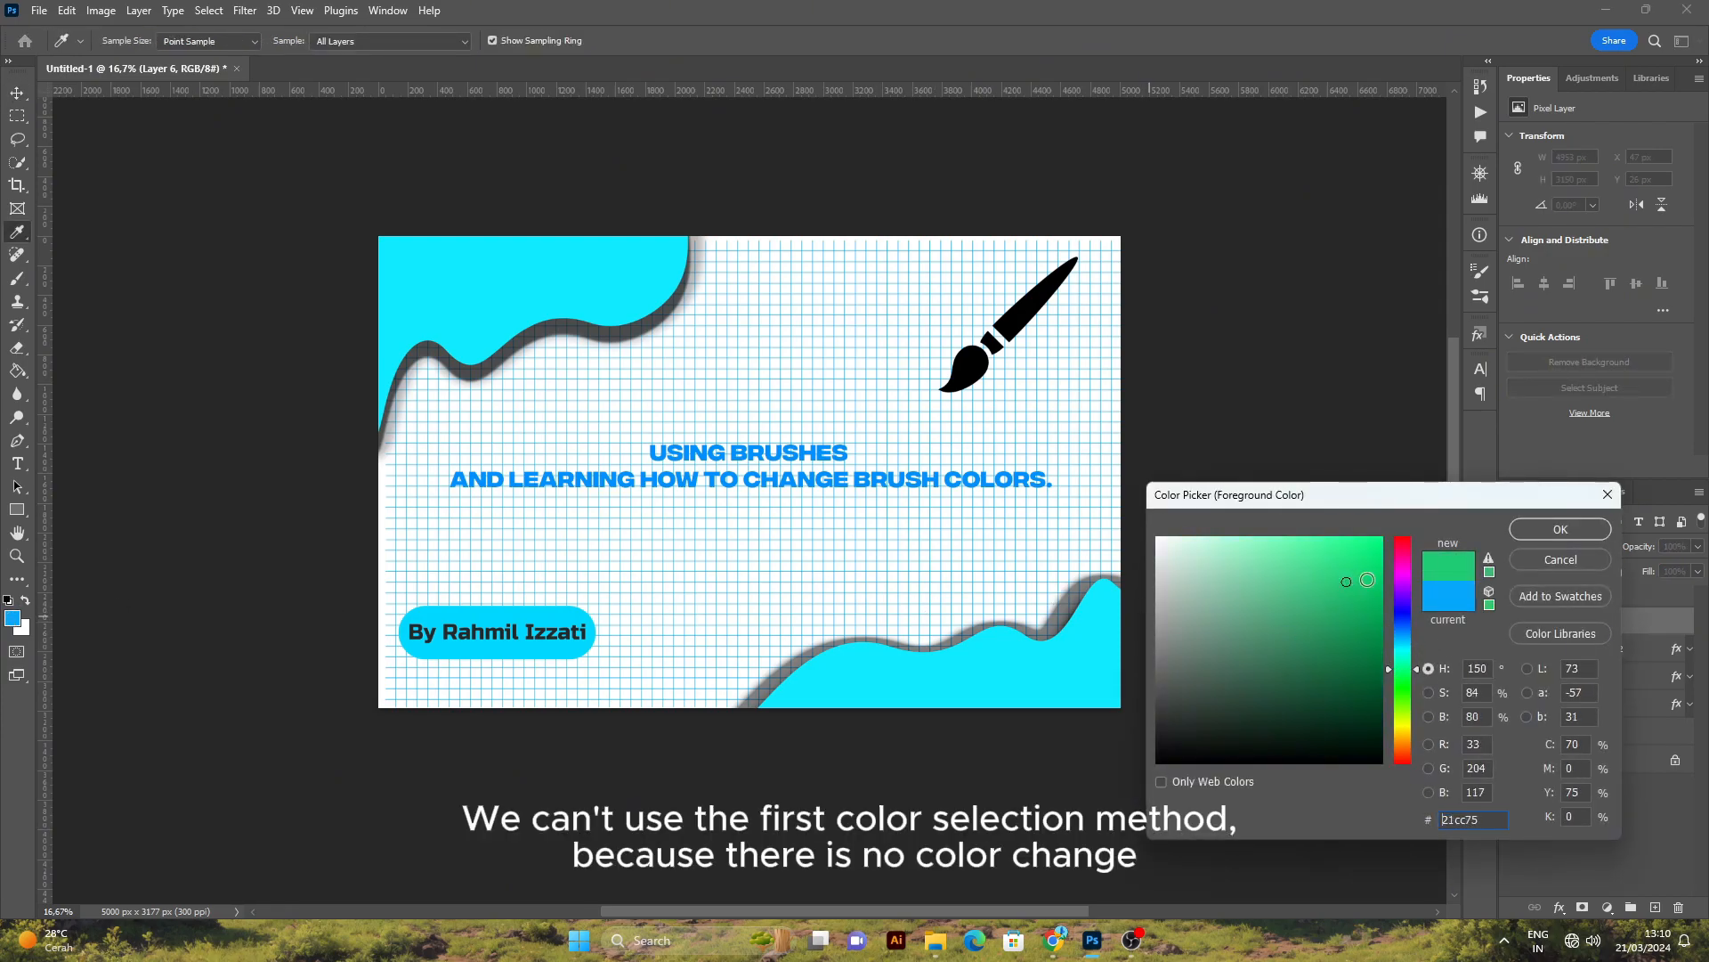
pyautogui.click(1554, 558)
pyautogui.press('v')
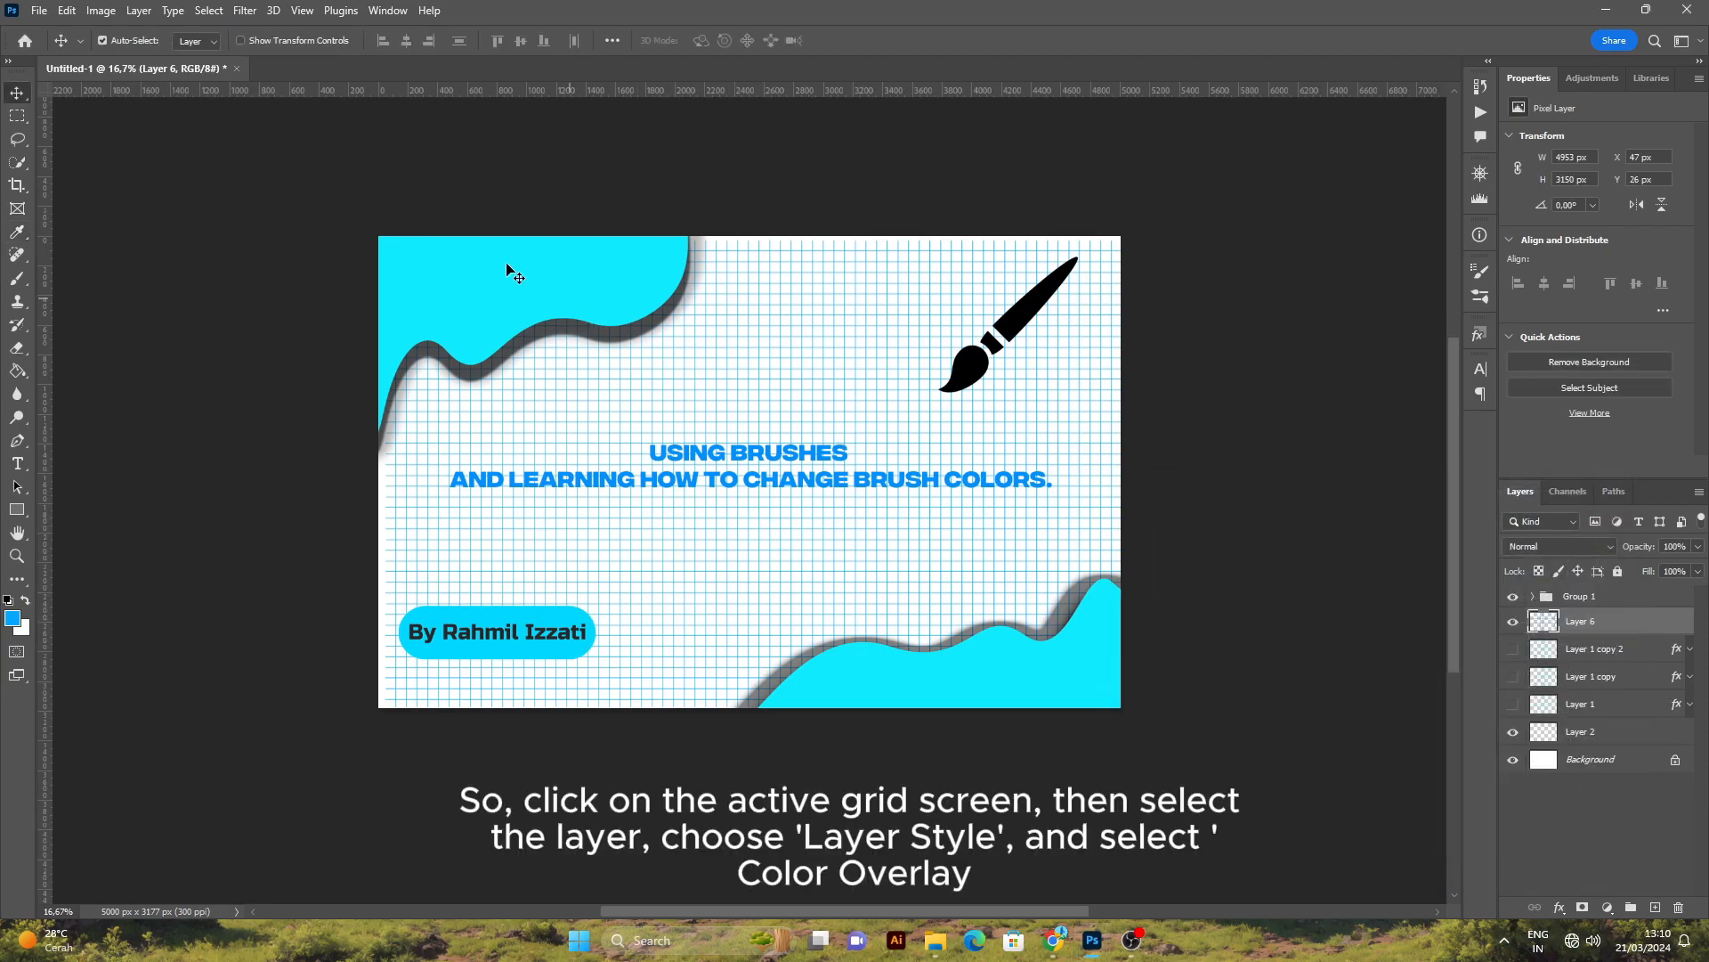
# Add a Color Overlay effect to the grid on Layer 6 and stack a second Color Overlay on top of it.
pyautogui.click(101, 10)
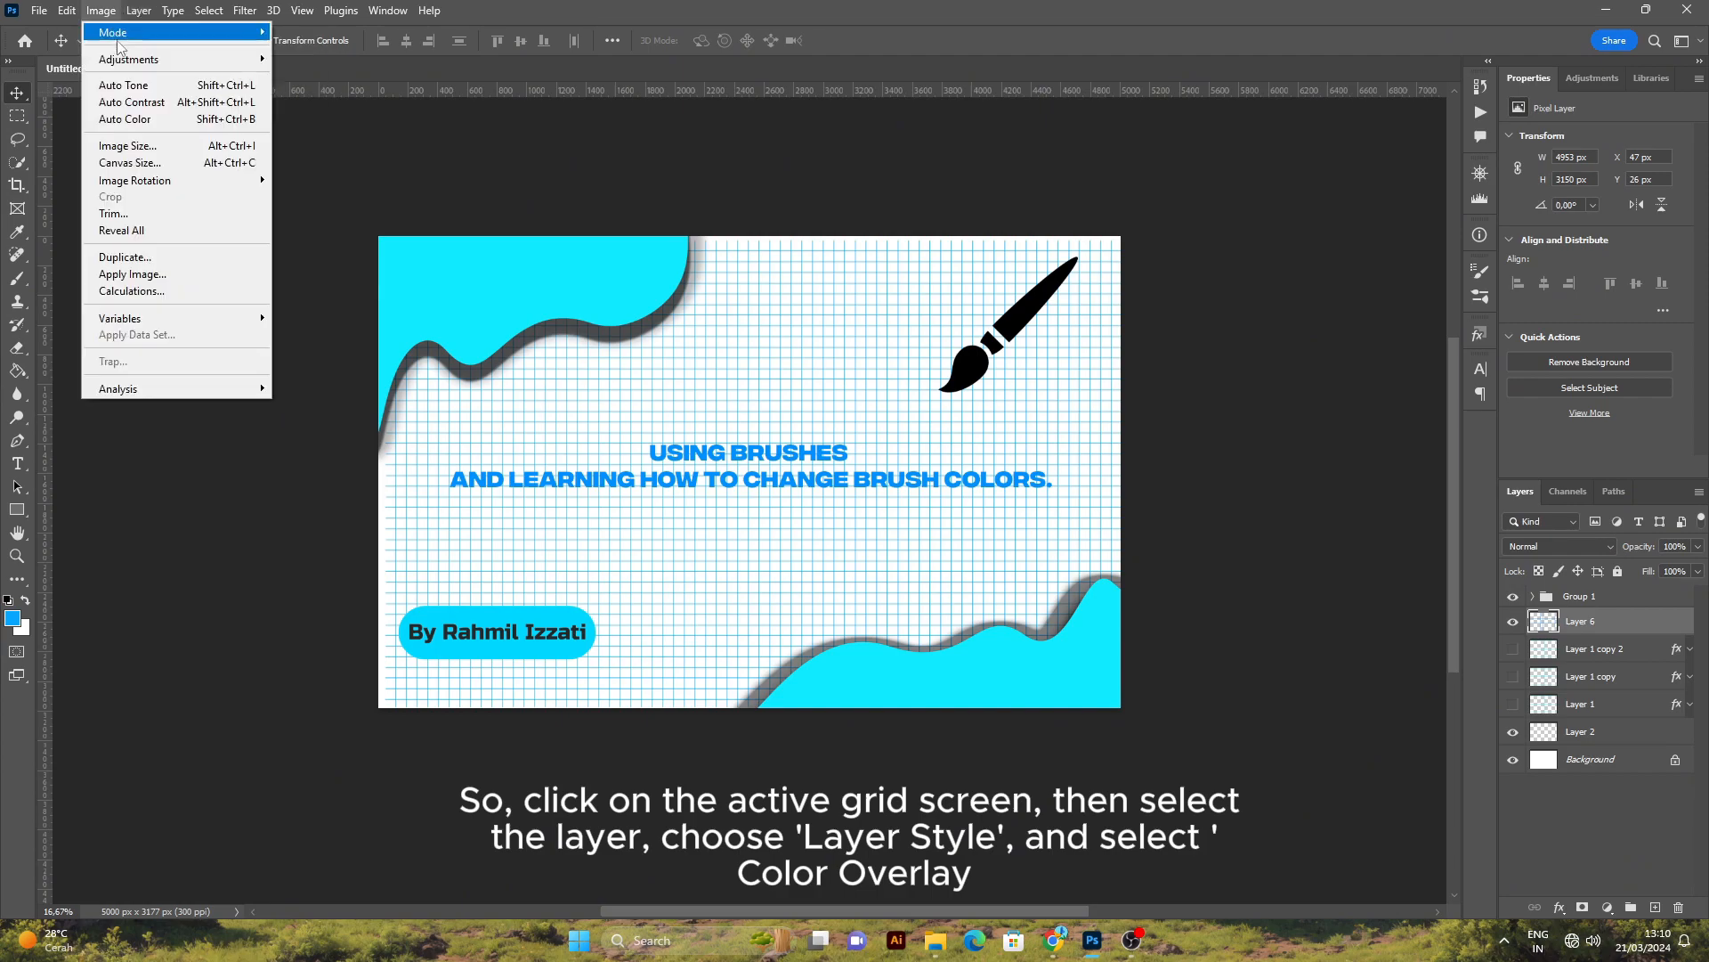
pyautogui.moveTo(137, 14)
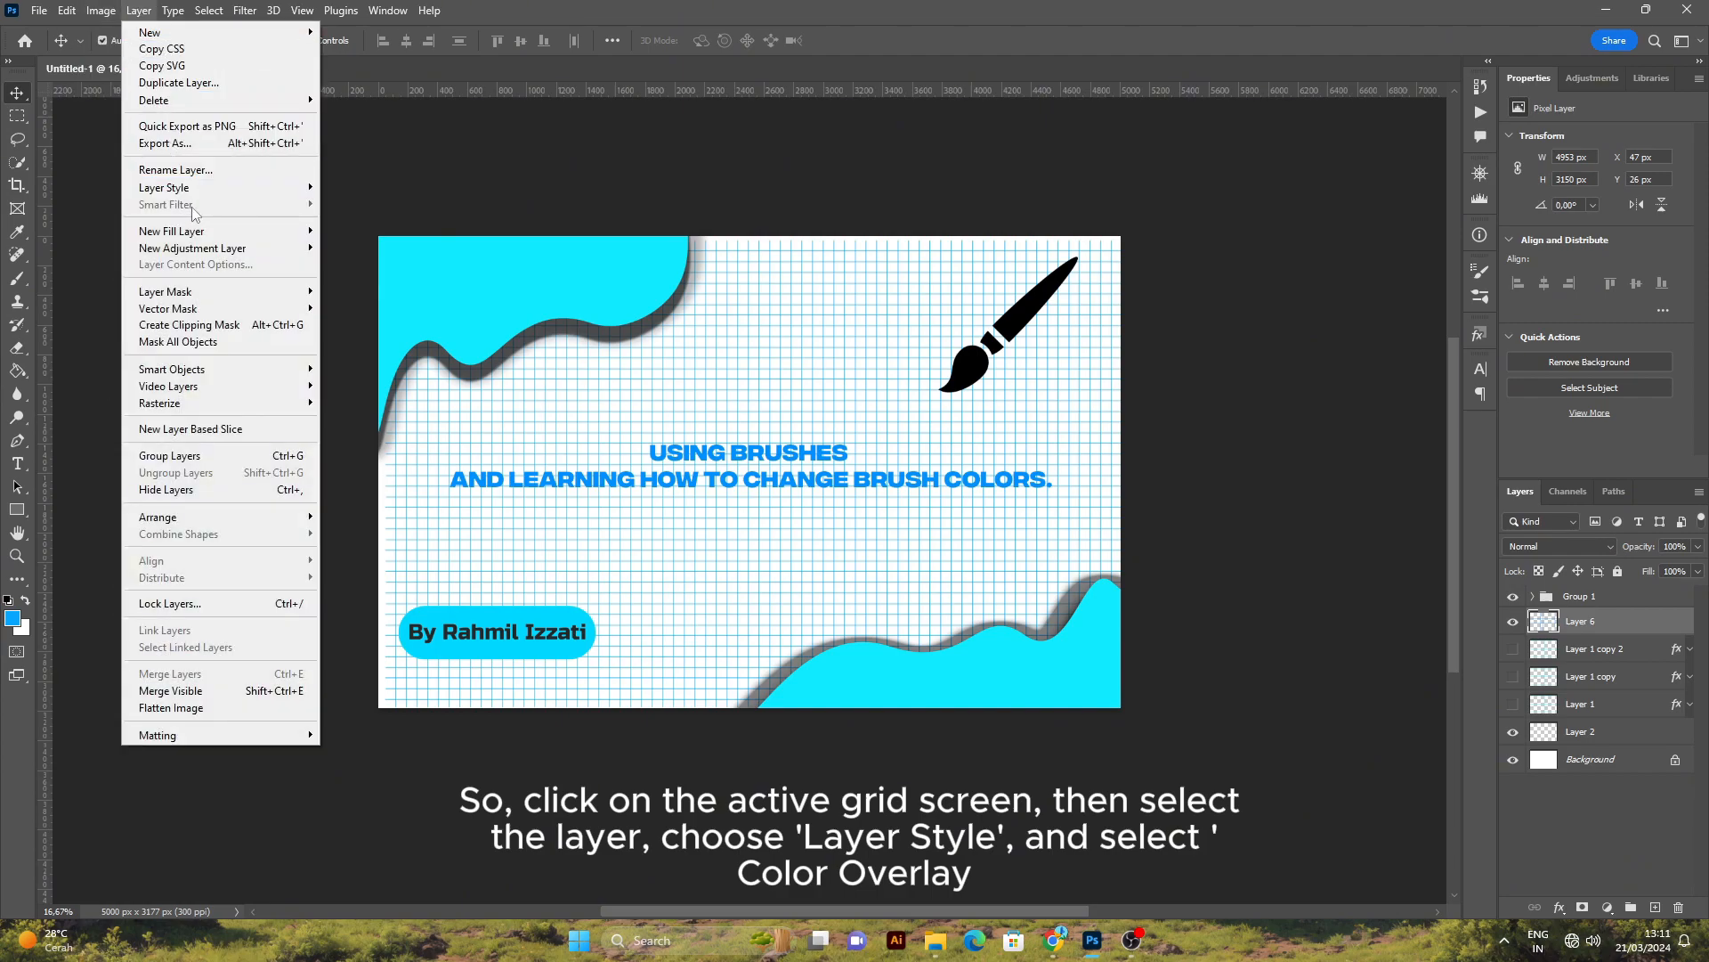
pyautogui.moveTo(203, 189)
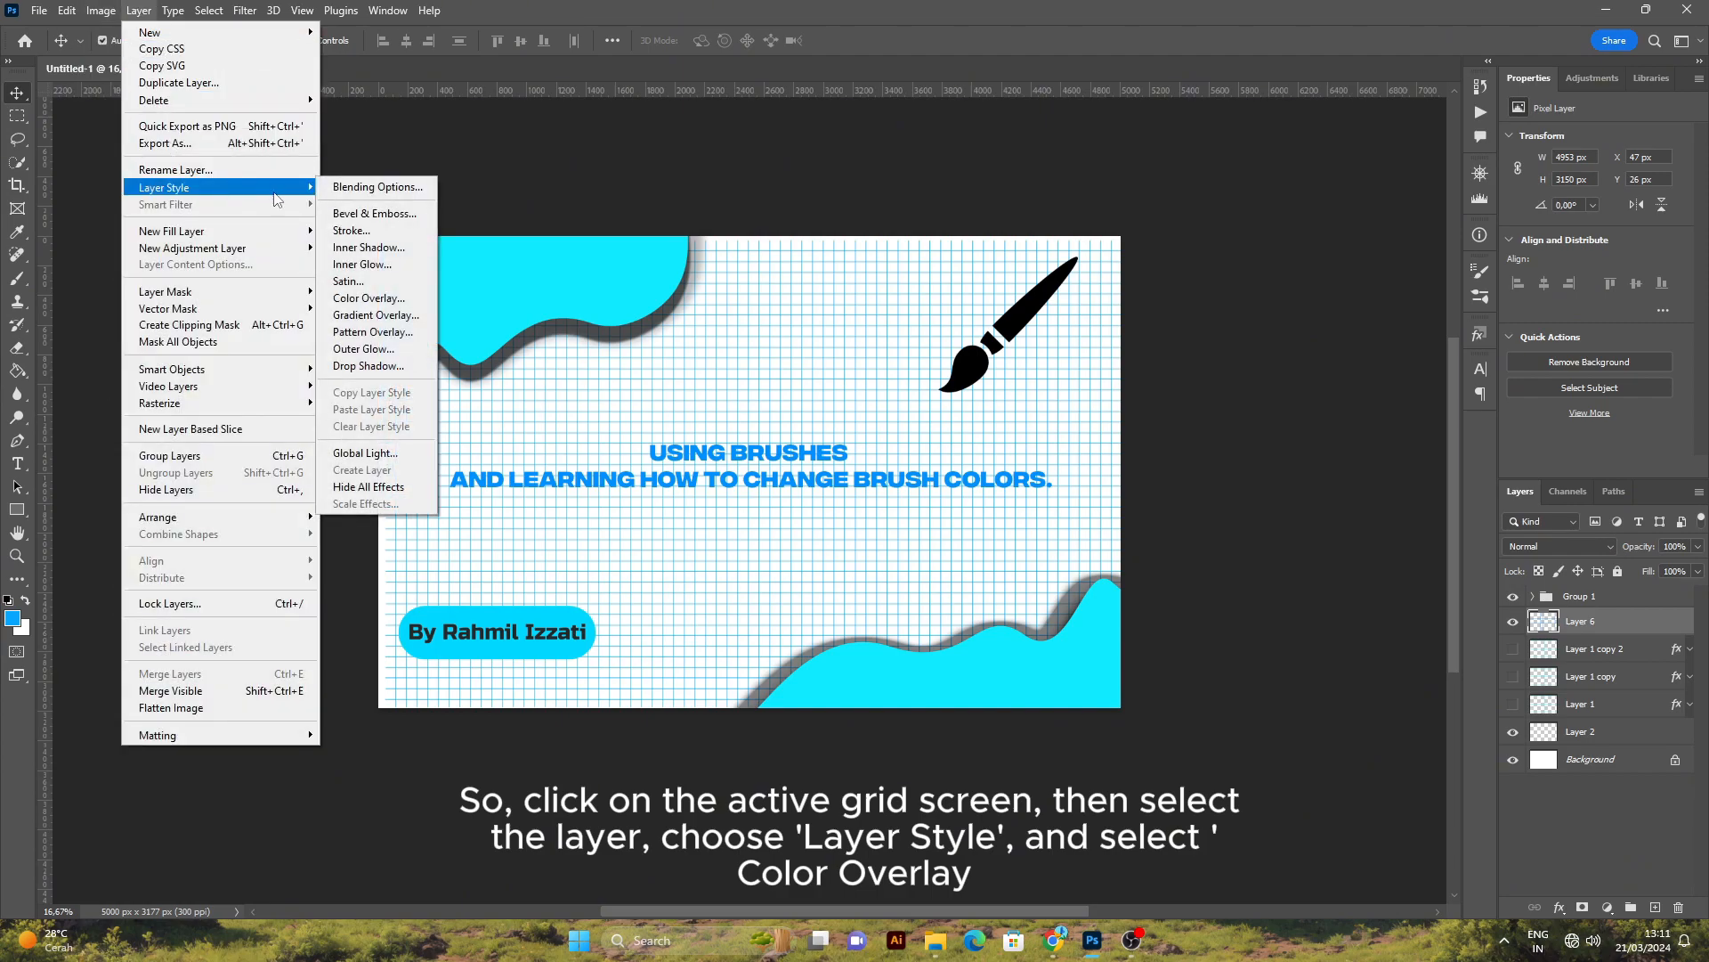
pyautogui.click(372, 300)
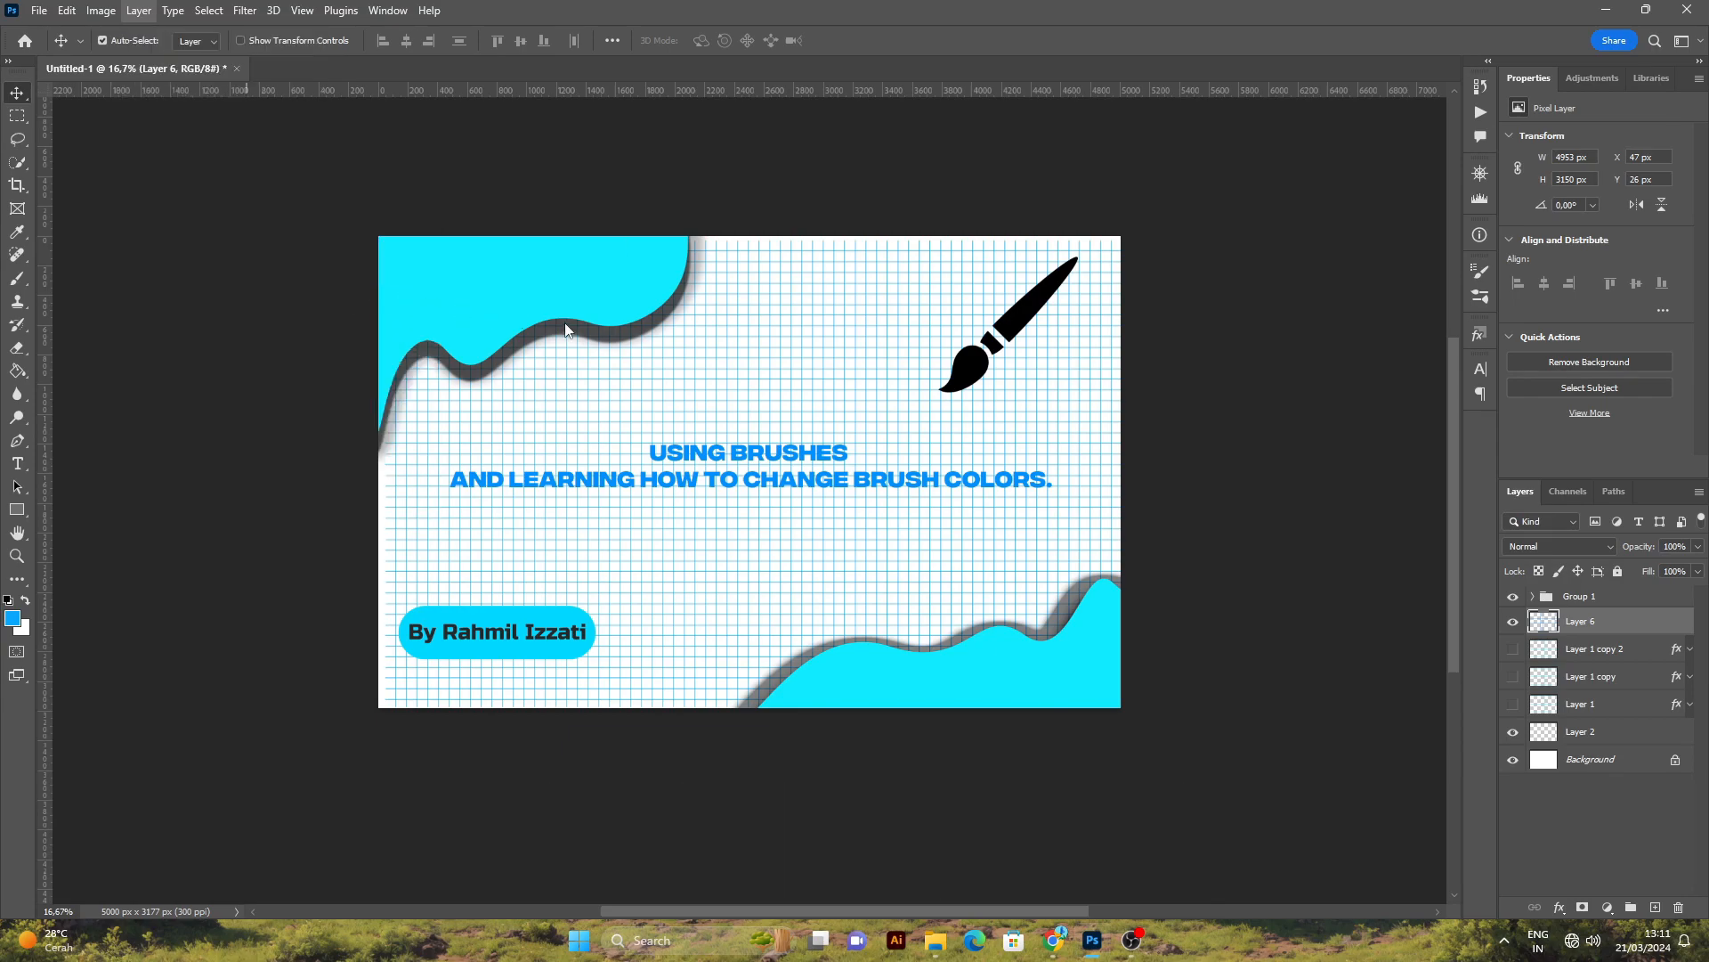
pyautogui.moveTo(1333, 177); pyautogui.dragTo(1377, 167)
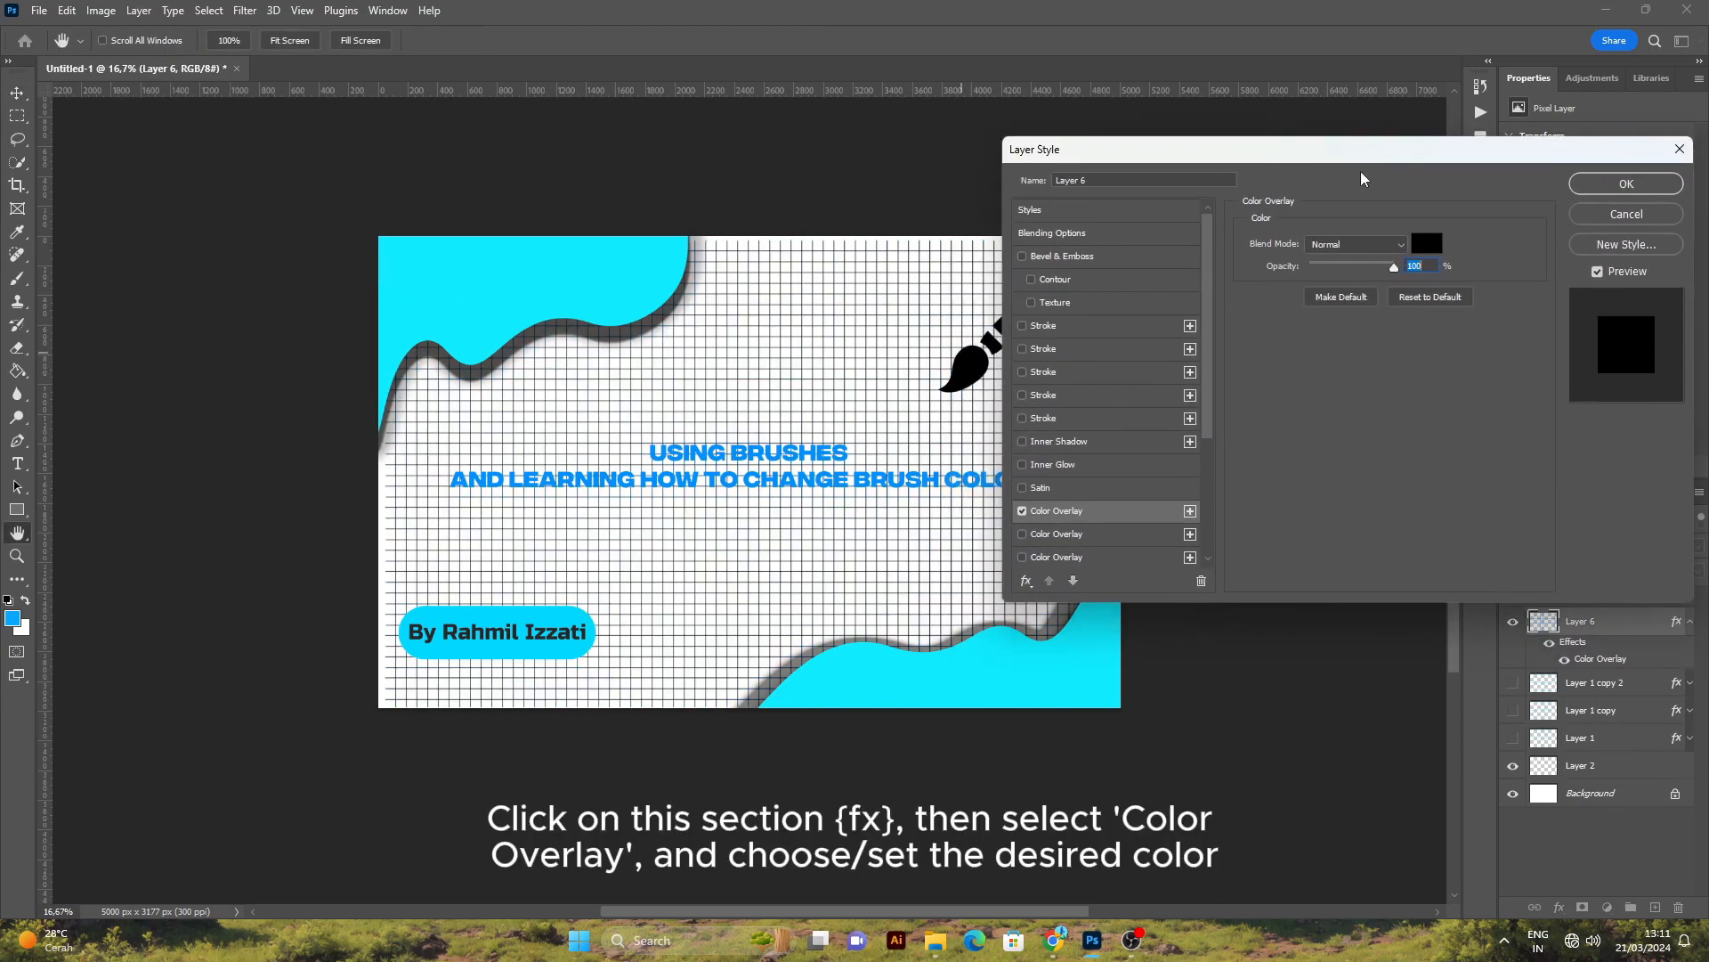
pyautogui.click(1025, 579)
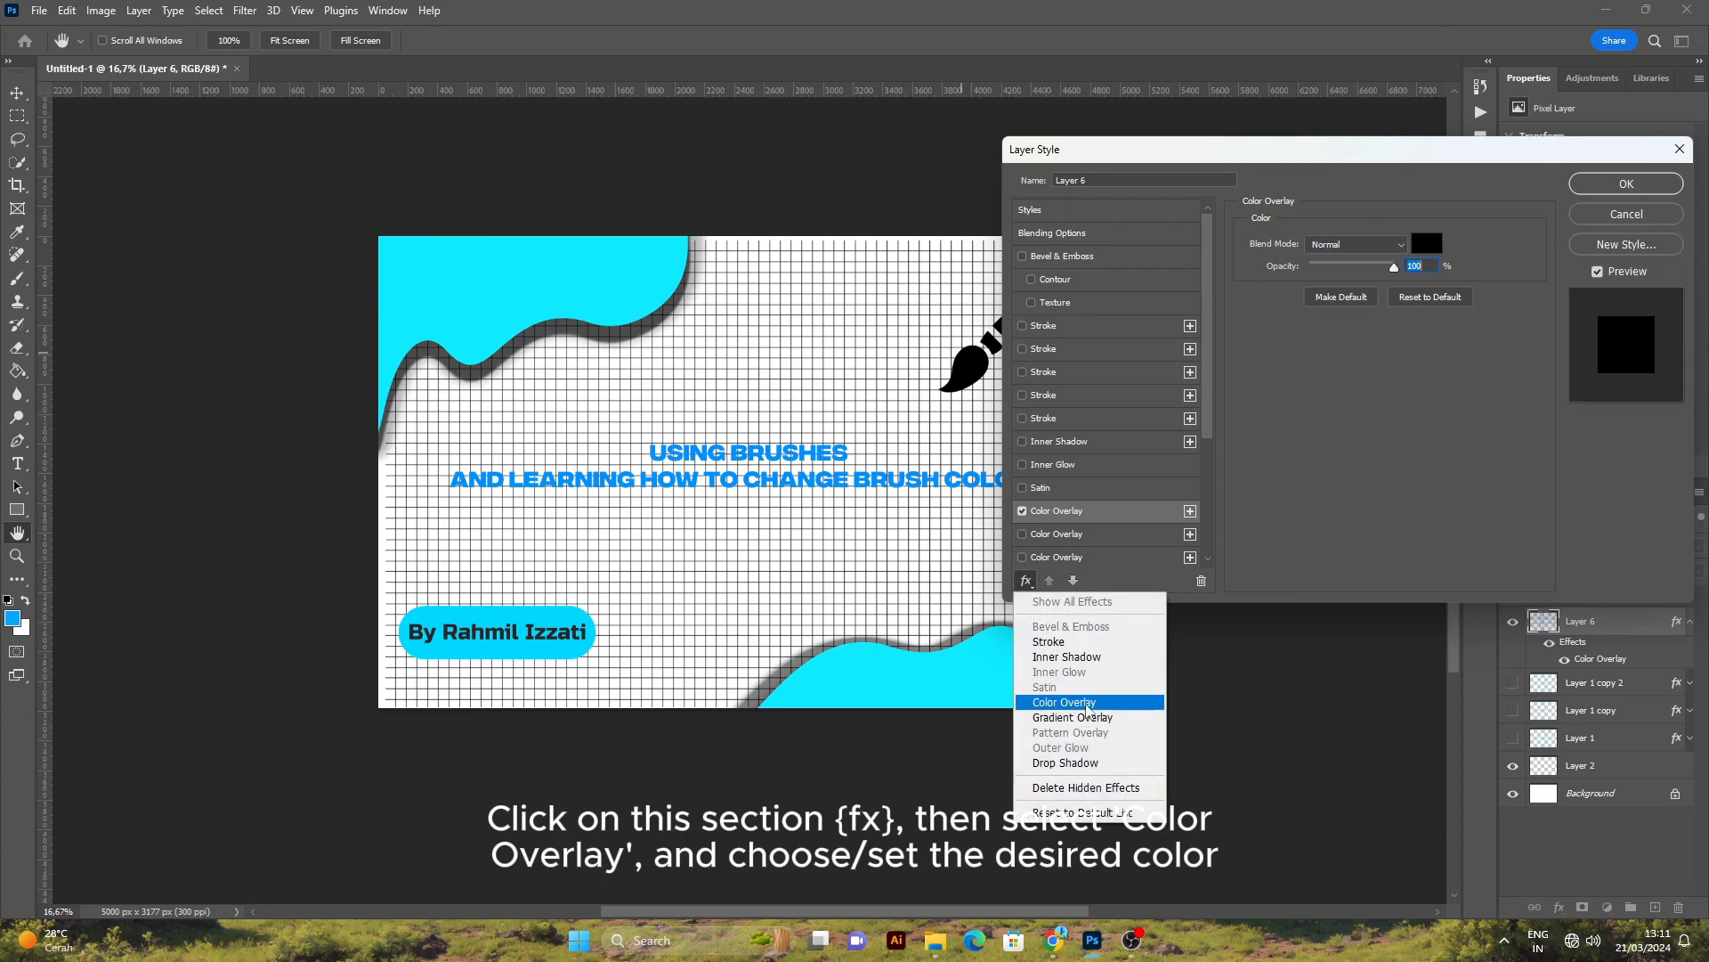
pyautogui.click(1088, 703)
pyautogui.moveTo(1418, 160)
pyautogui.mouseDown()
pyautogui.moveTo(1387, 162)
pyautogui.moveTo(1405, 169)
pyautogui.mouseUp()
# Set the upper Color Overlay of Layer 6 to a bright, fully saturated blue and apply the layer style.
pyautogui.click(1415, 255)
pyautogui.click(1366, 588)
pyautogui.moveTo(1409, 662); pyautogui.dragTo(1396, 632)
pyautogui.moveTo(1379, 577); pyautogui.dragTo(1384, 536)
pyautogui.moveTo(1403, 643)
pyautogui.mouseDown()
pyautogui.moveTo(1402, 662)
pyautogui.moveTo(1403, 638)
pyautogui.mouseUp()
pyautogui.click(1542, 530)
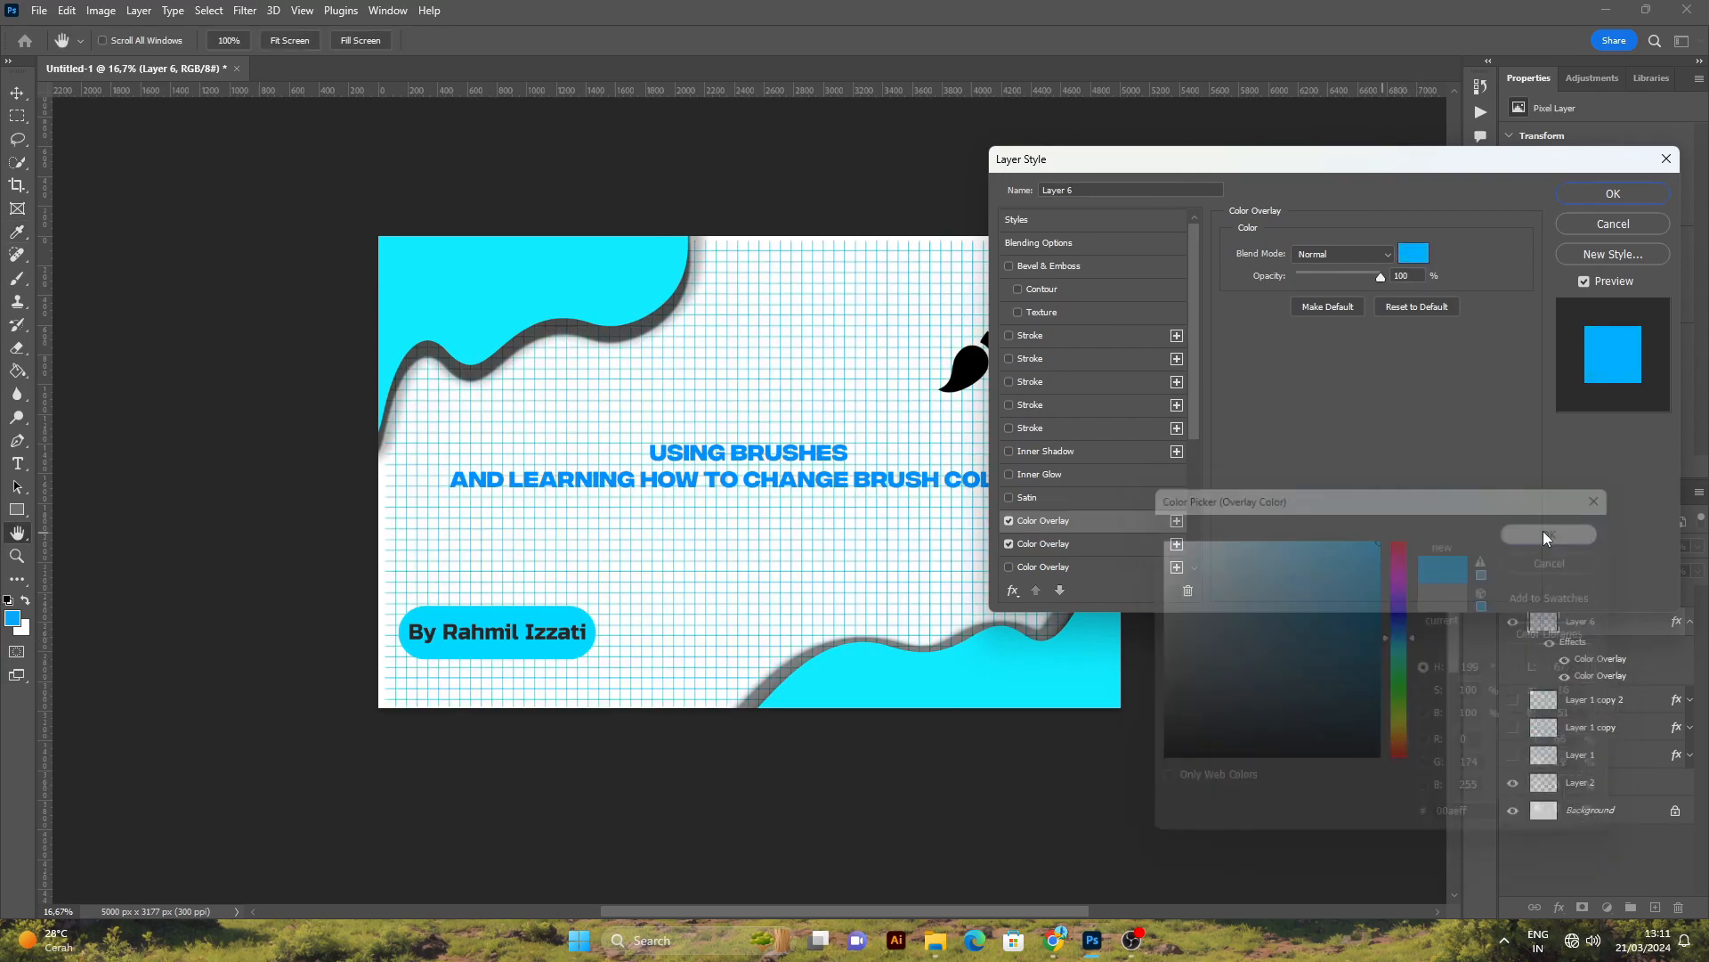
pyautogui.click(1622, 194)
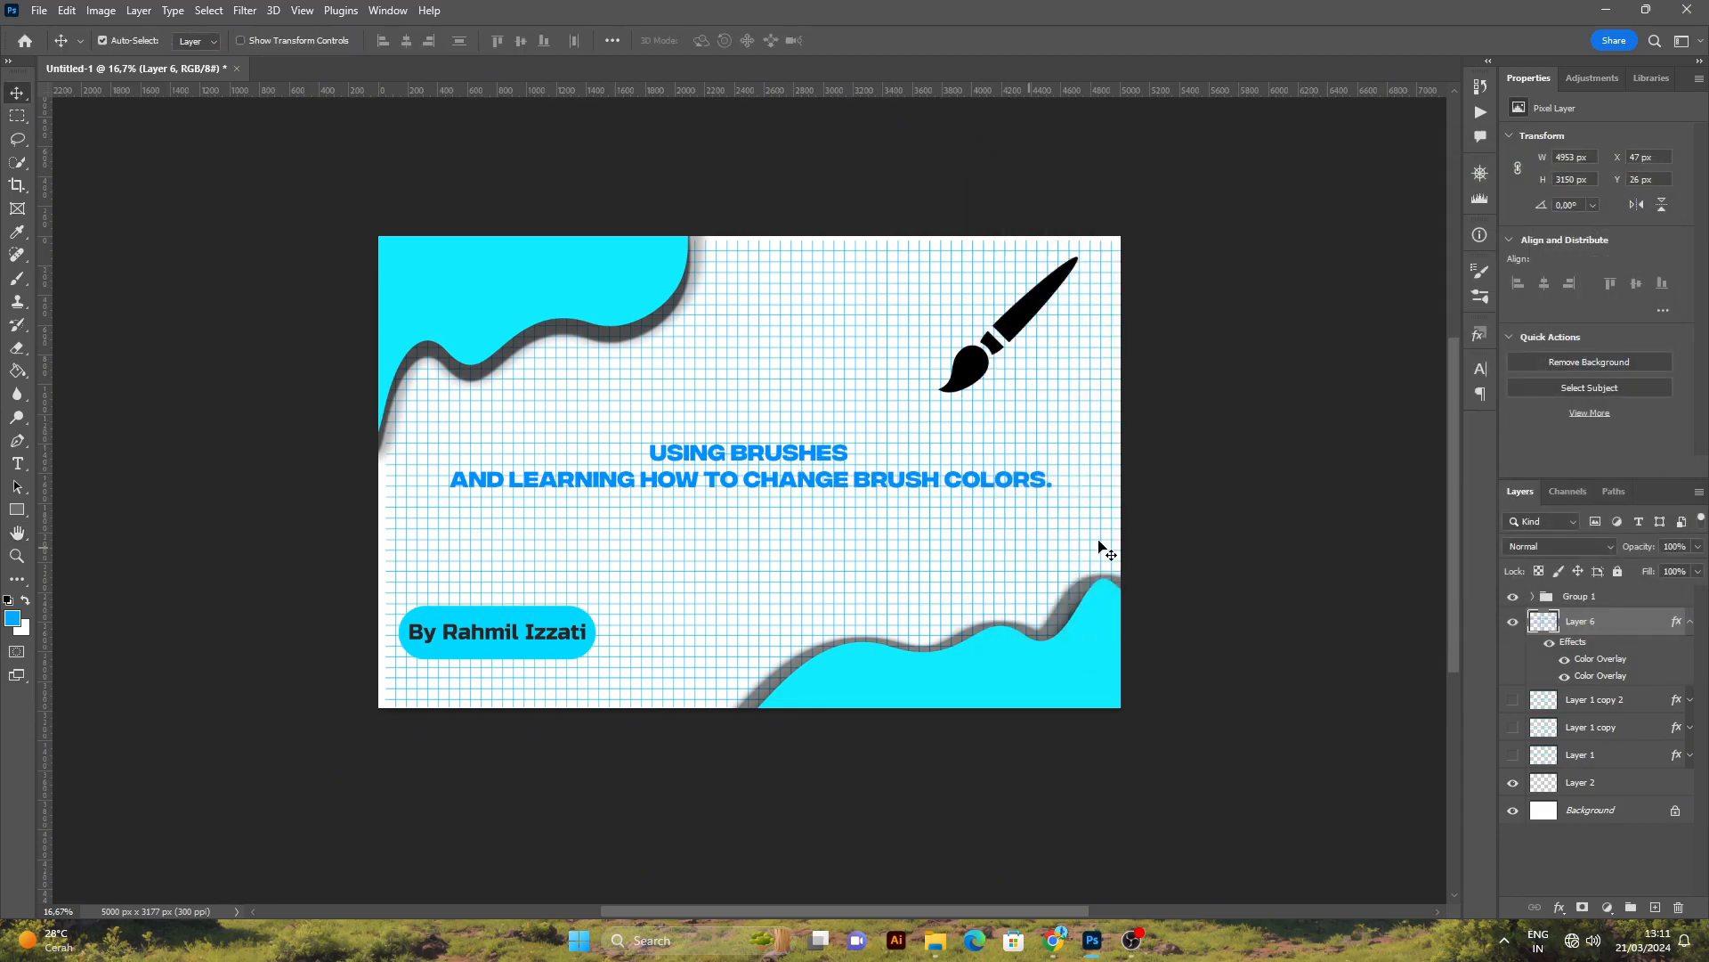
# Reopen the upper Color Overlay of Layer 6, try other hues, and set its colour to blue 05aaff.
pyautogui.doubleClick(1620, 660)
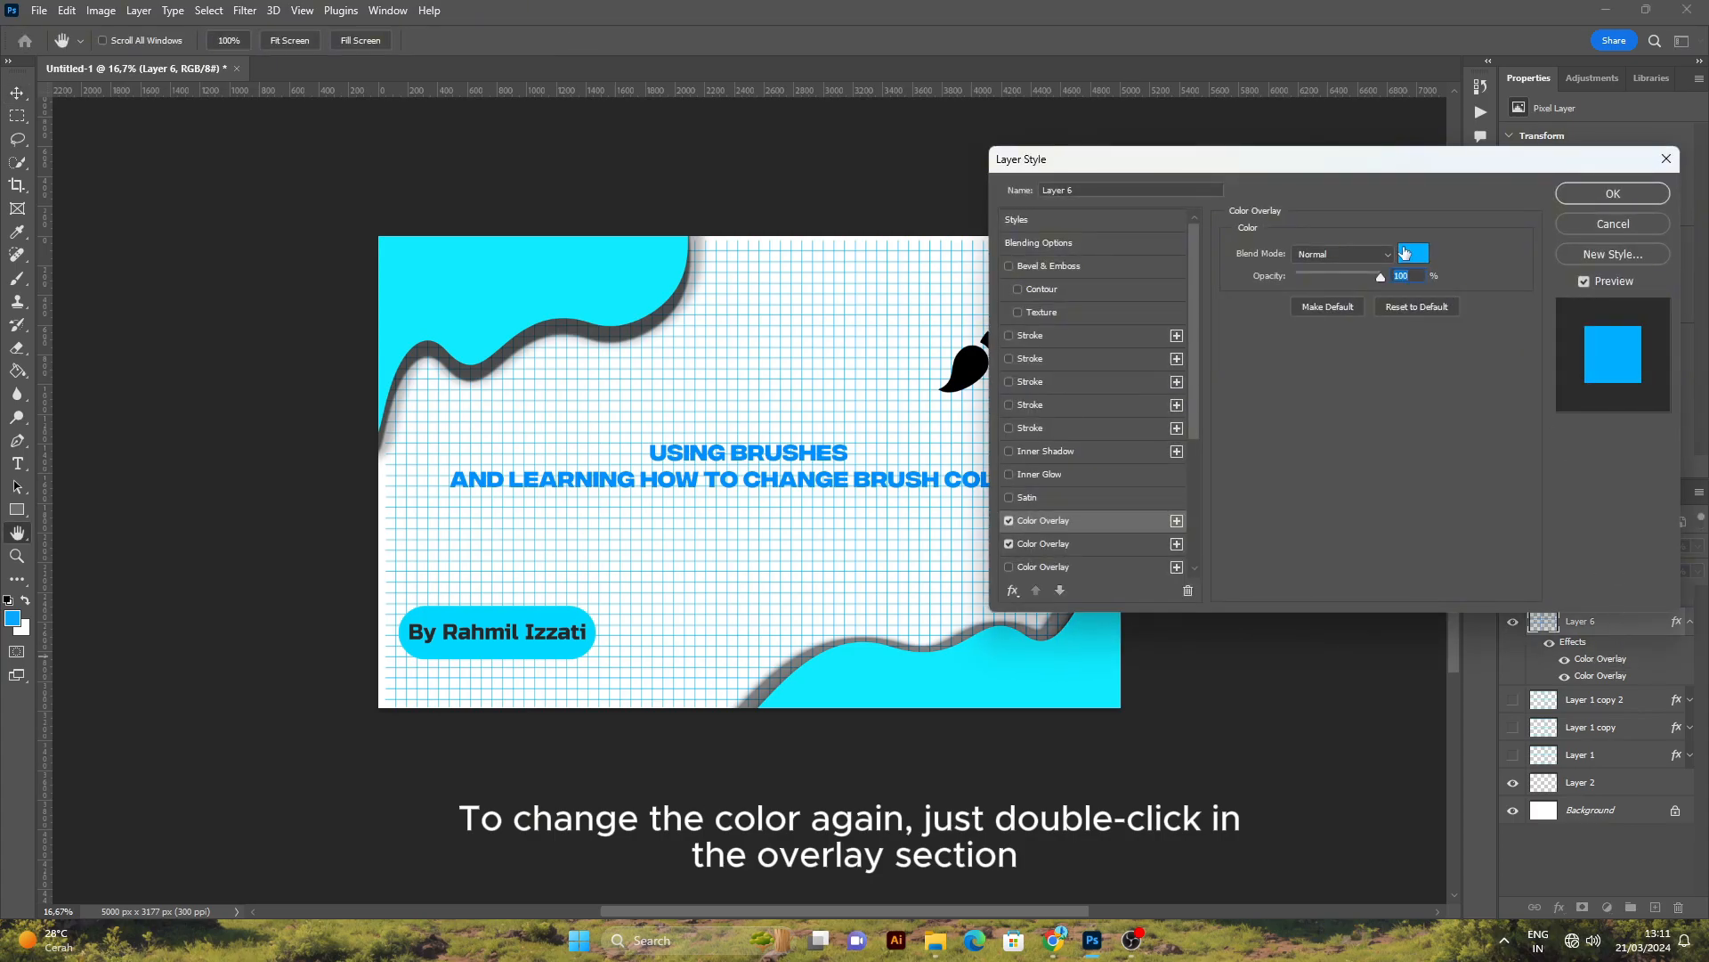
pyautogui.click(1405, 253)
pyautogui.moveTo(1403, 615); pyautogui.dragTo(1403, 557)
pyautogui.click(1360, 577)
pyautogui.moveTo(1404, 614); pyautogui.dragTo(1404, 641)
pyautogui.click(1379, 537)
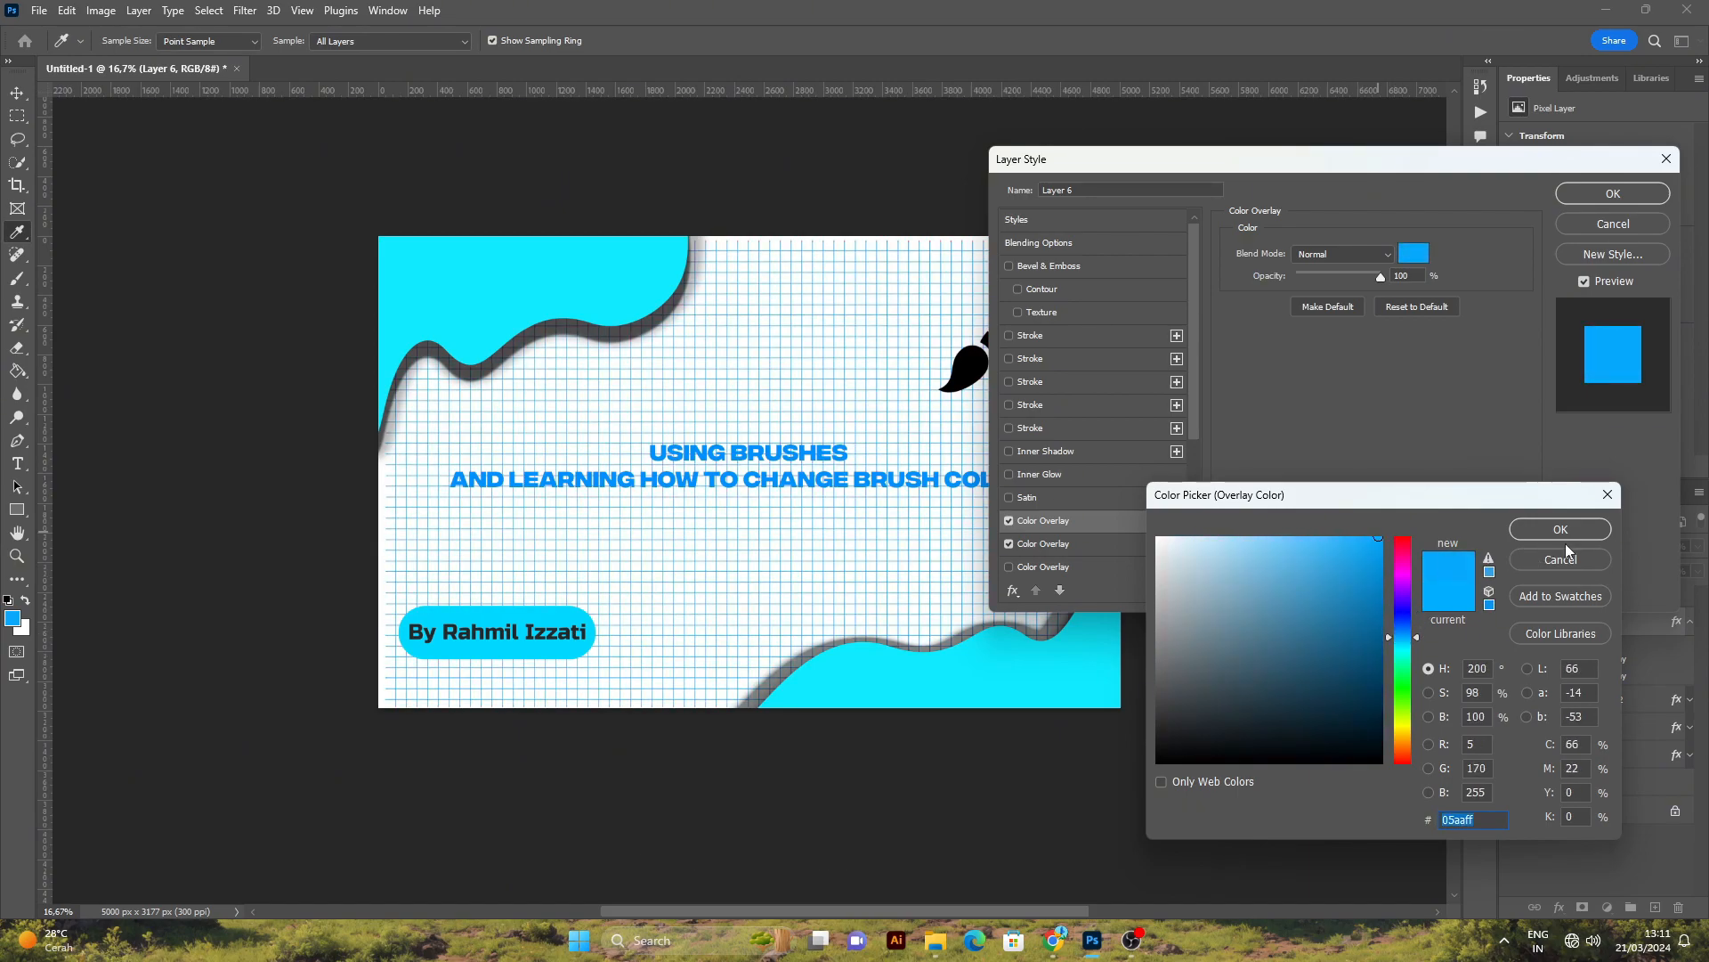
pyautogui.click(1551, 525)
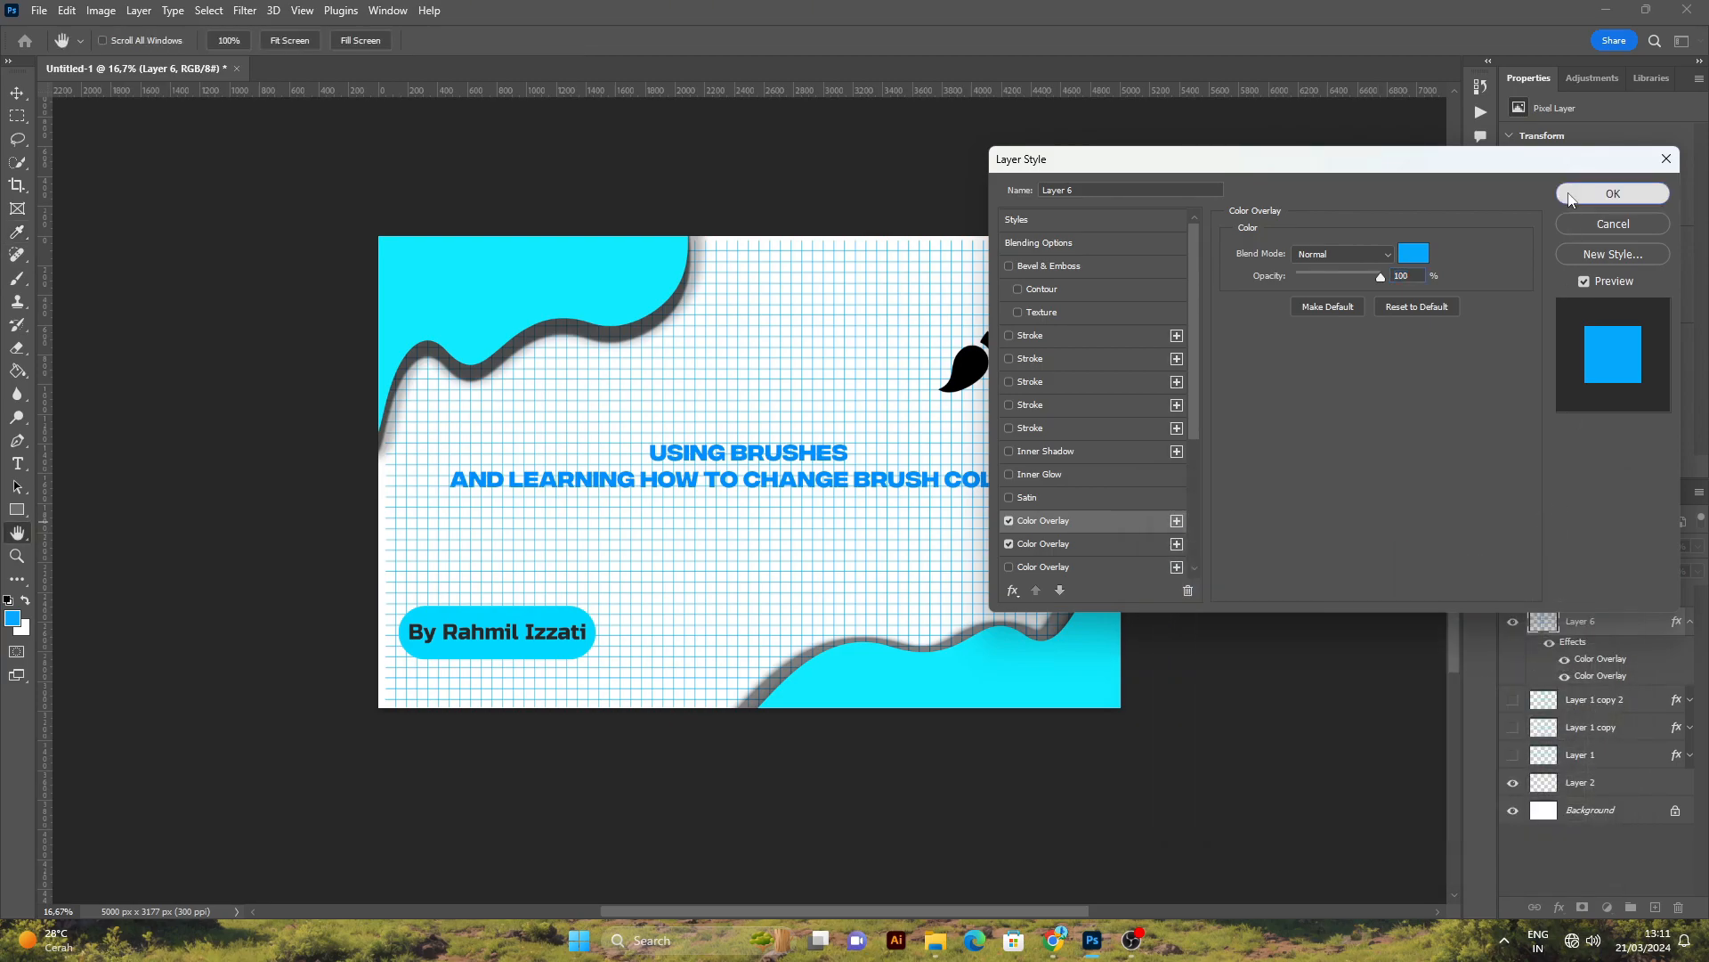
pyautogui.click(1569, 196)
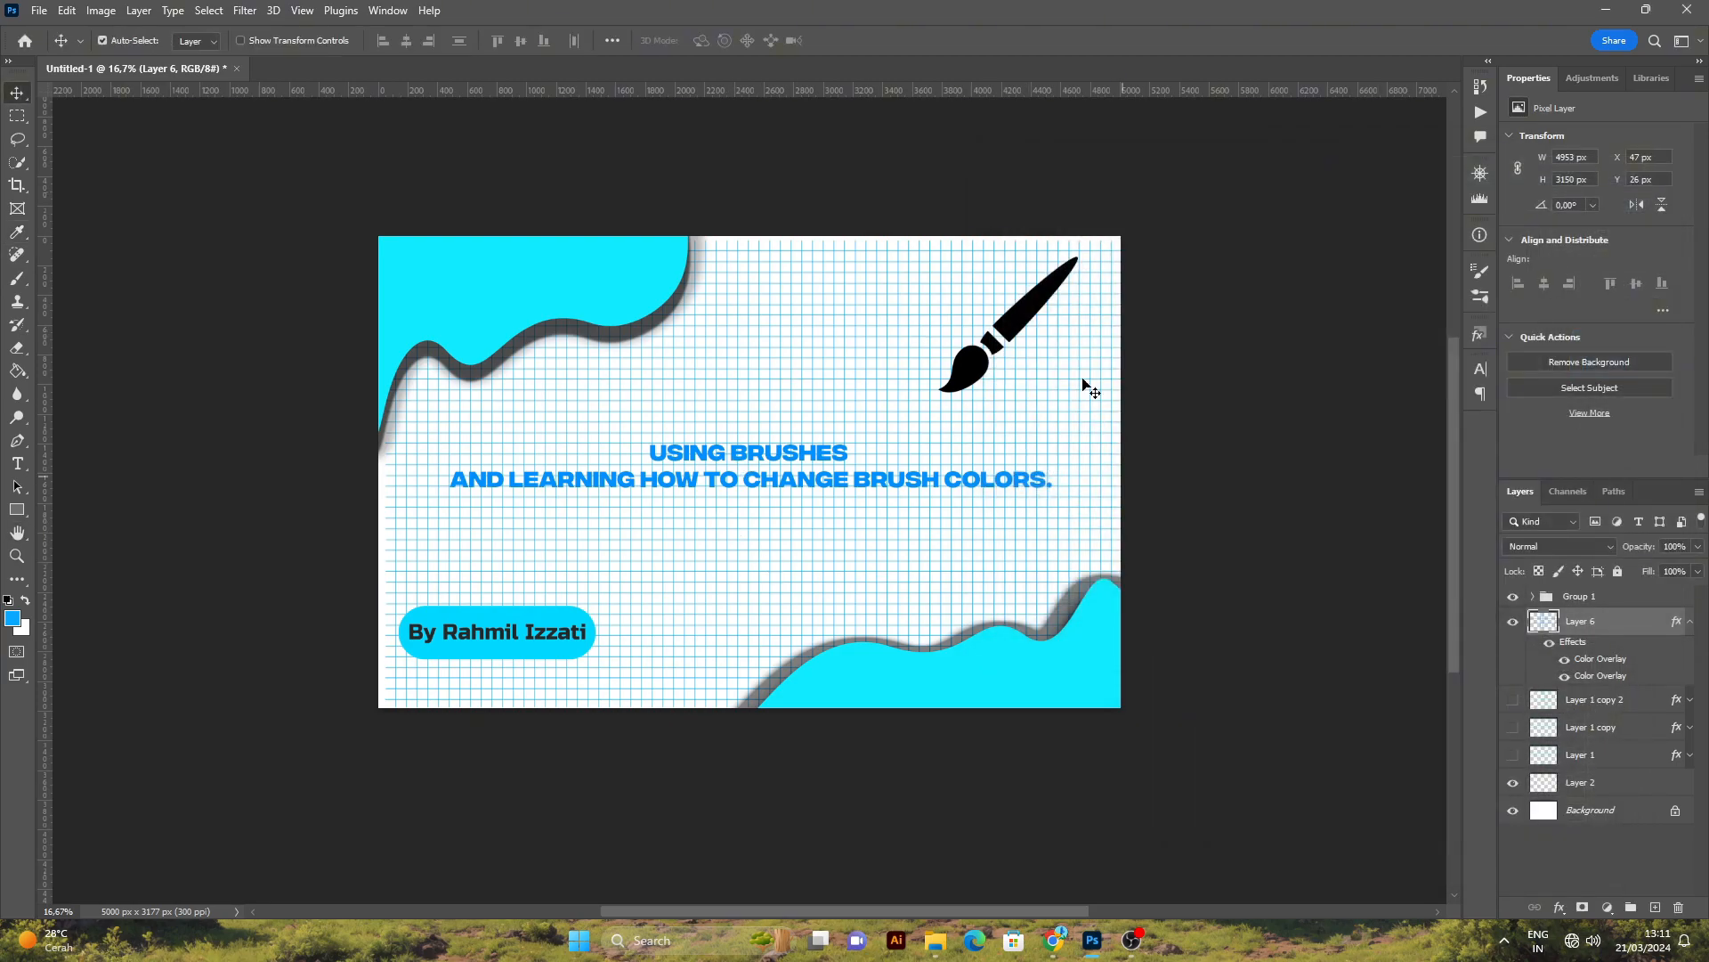